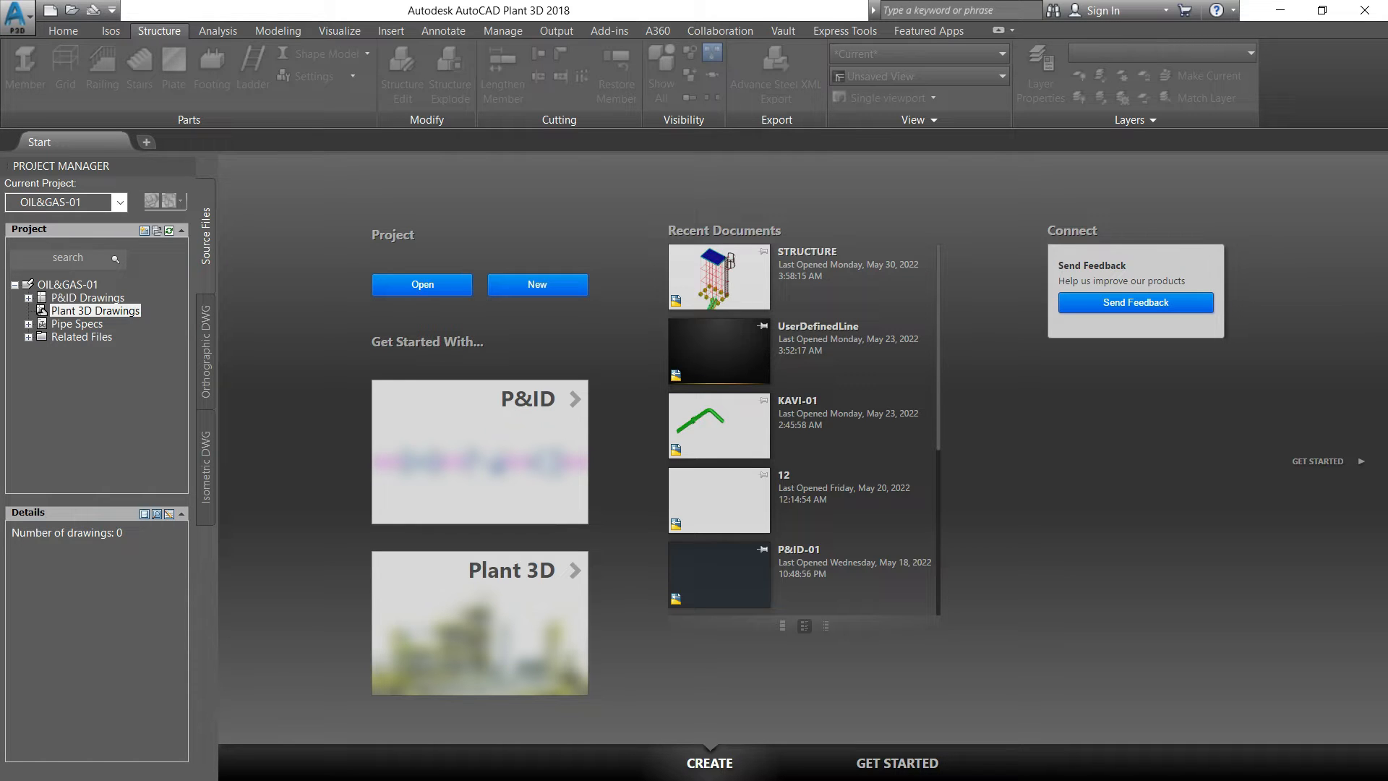
Create a new drawing named PIPING-01 under the project's Plant 3D Drawings
right_click(95, 310)
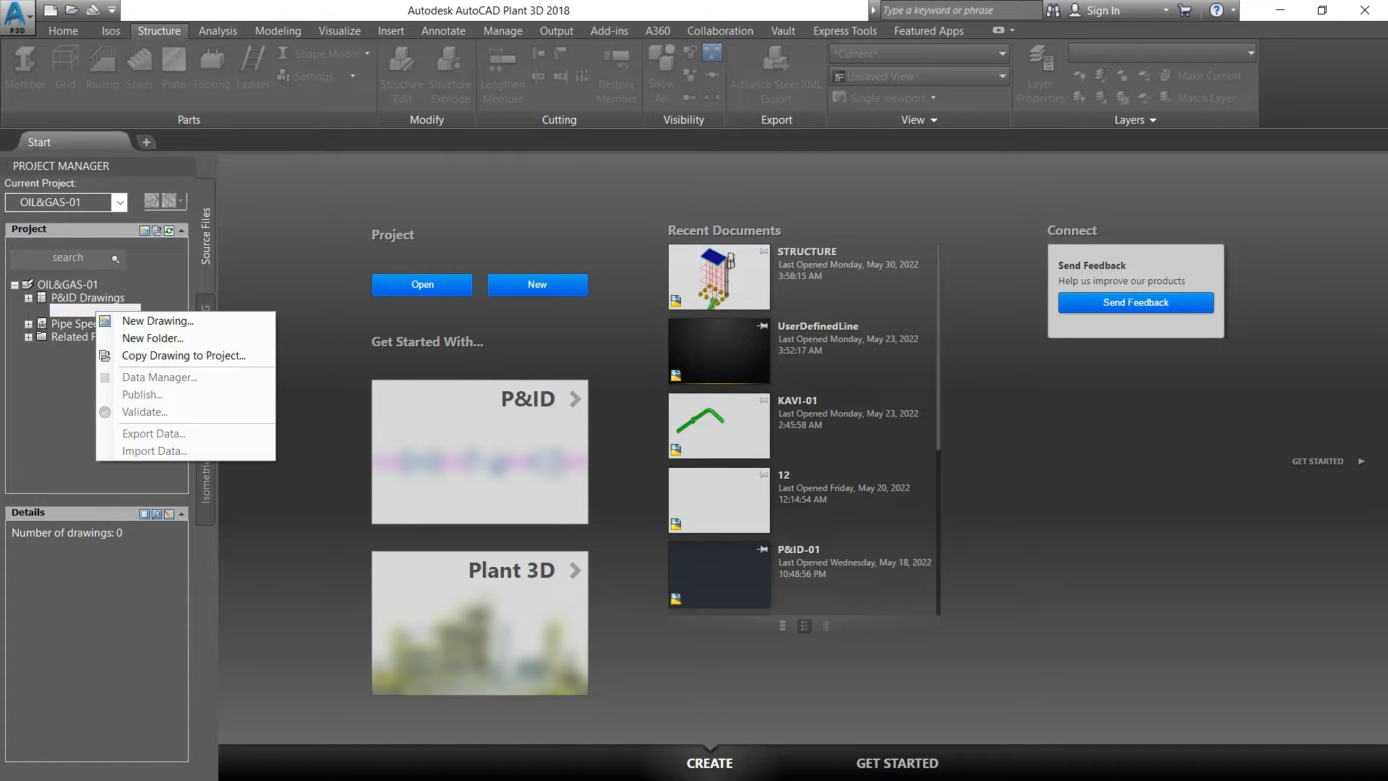
click(158, 320)
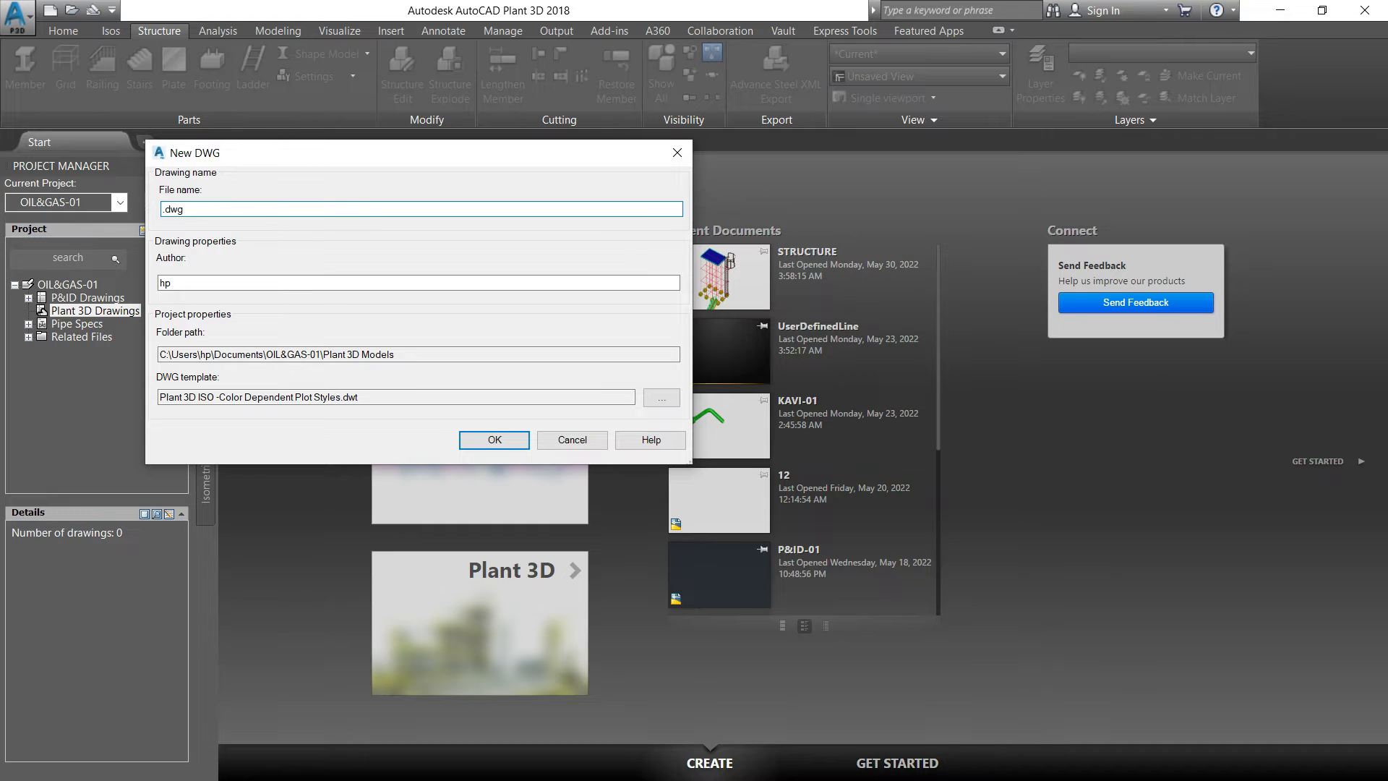
key(ctrl+a)
text(PIPING-01)
key(Return)
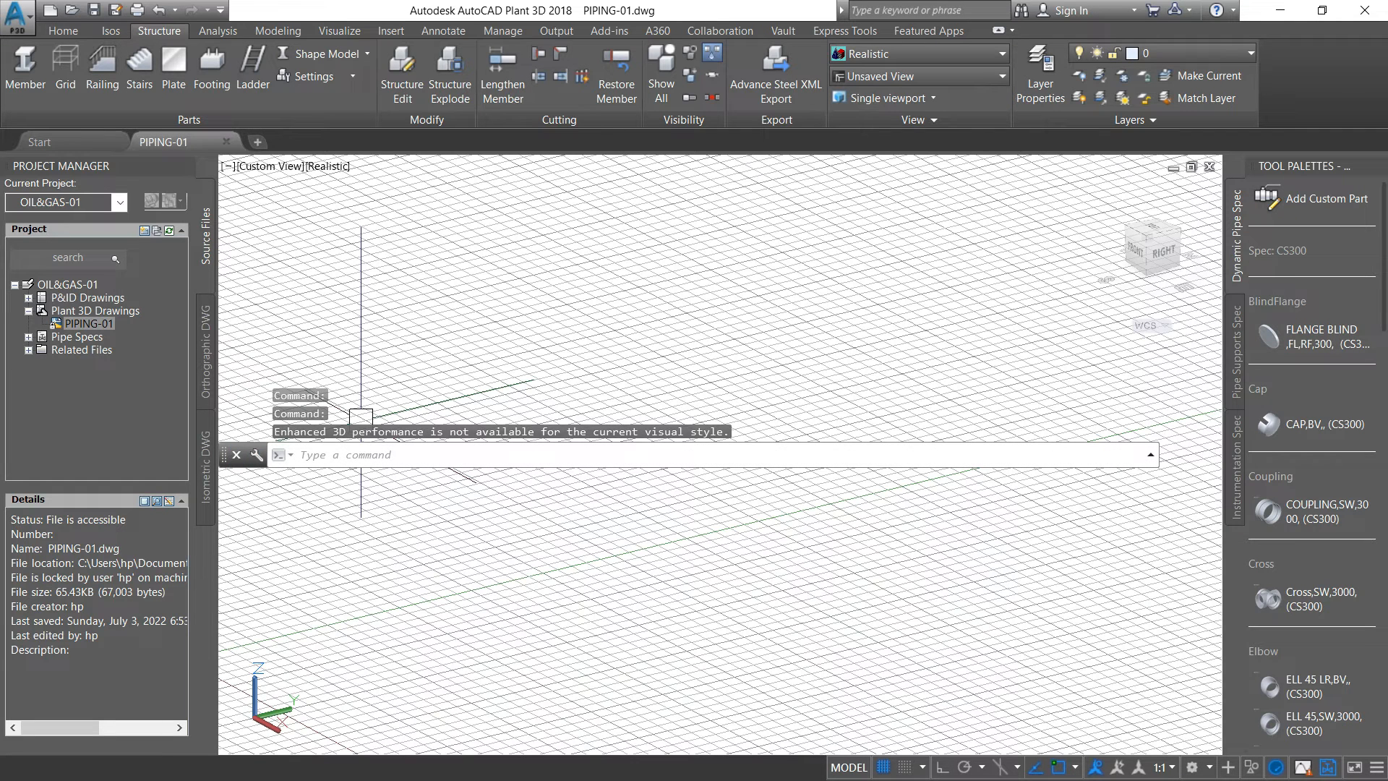
Dock the floating command line below the drawing area and turn off the grid display
drag(224, 455, 505, 362)
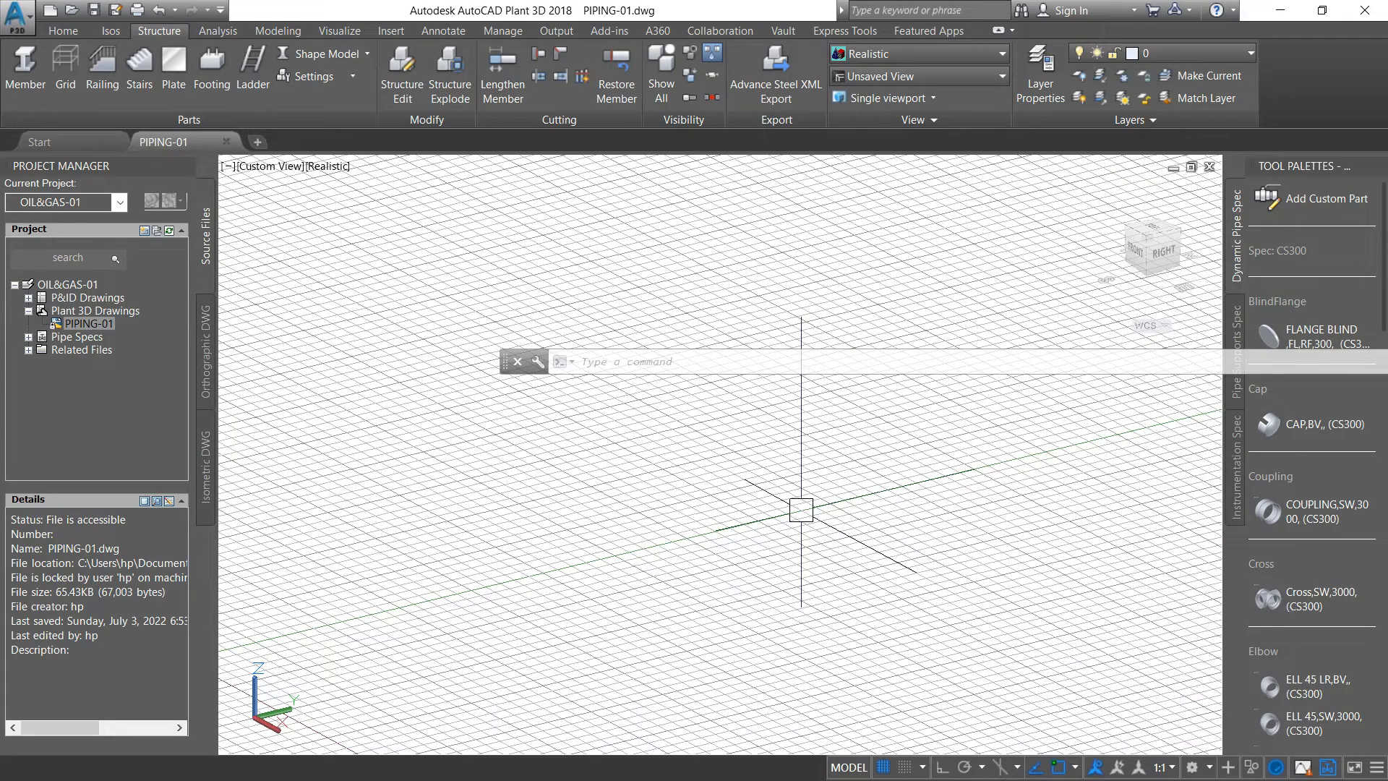
drag(505, 362, 224, 727)
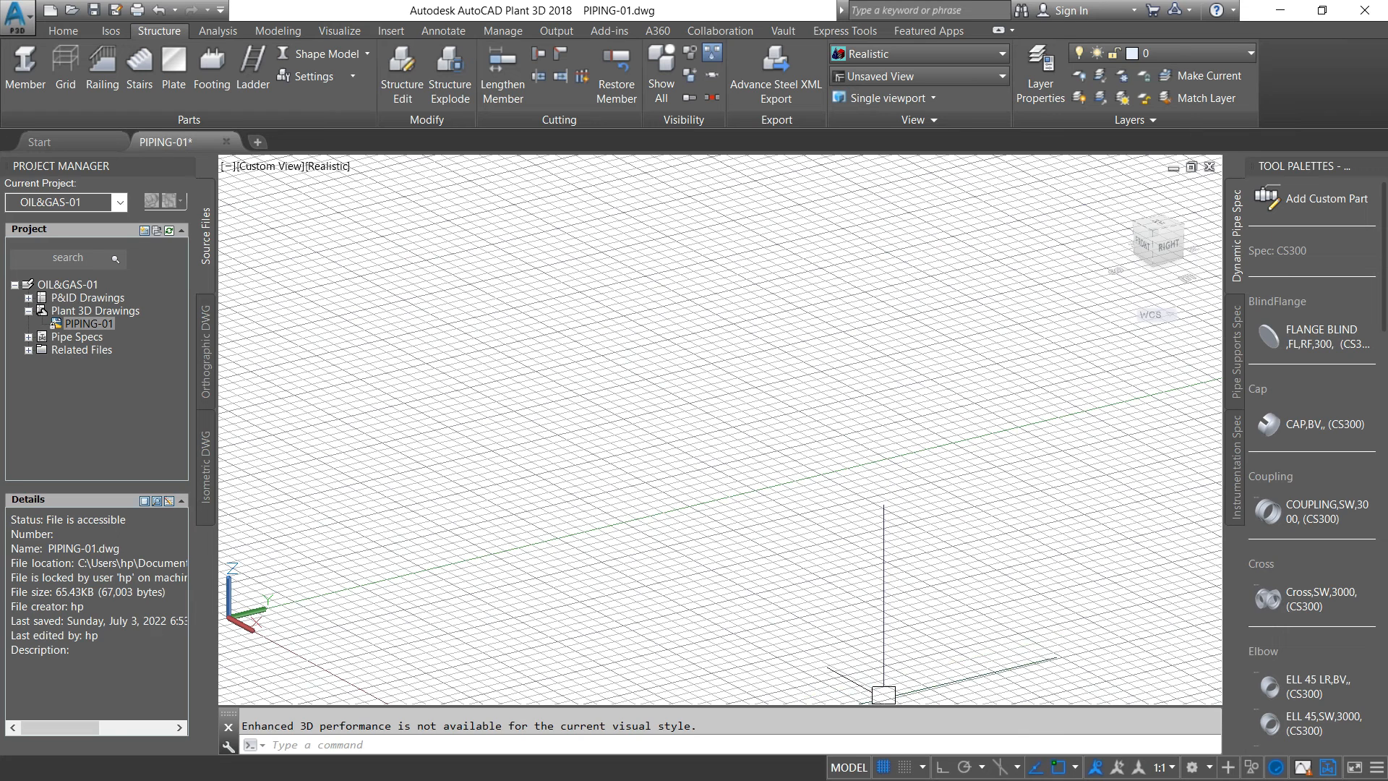
click(884, 767)
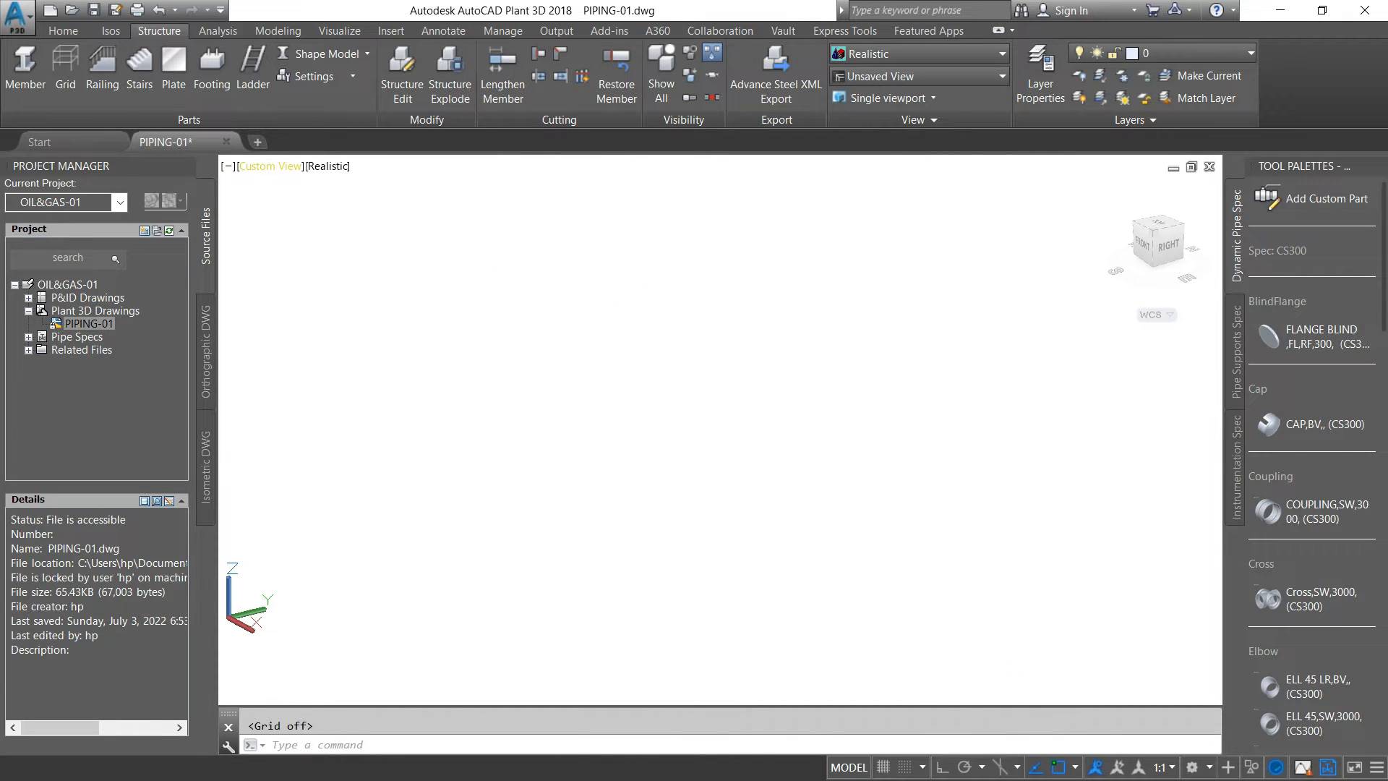
Show the classic menu bar and switch the model to the SW Isometric view
click(221, 10)
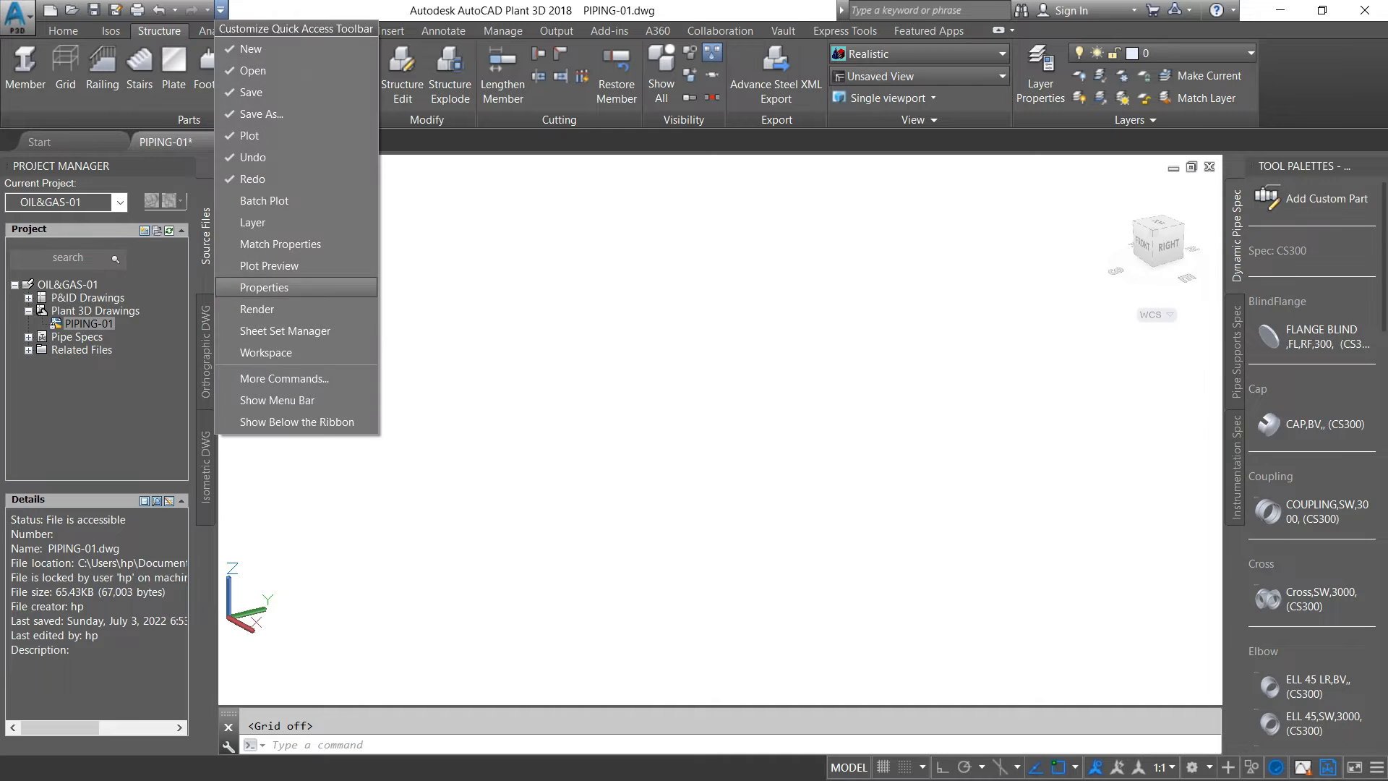
click(277, 400)
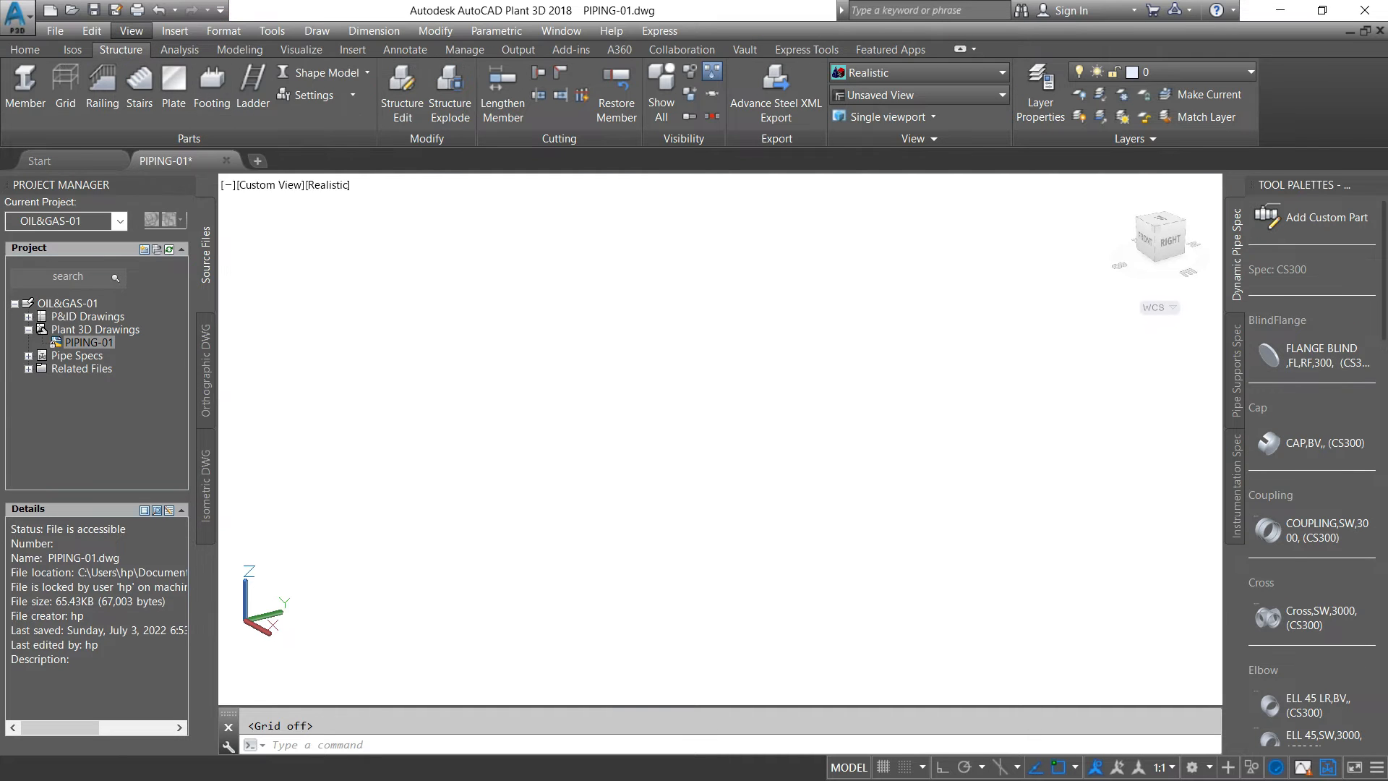
click(131, 31)
mouse_move(217, 299)
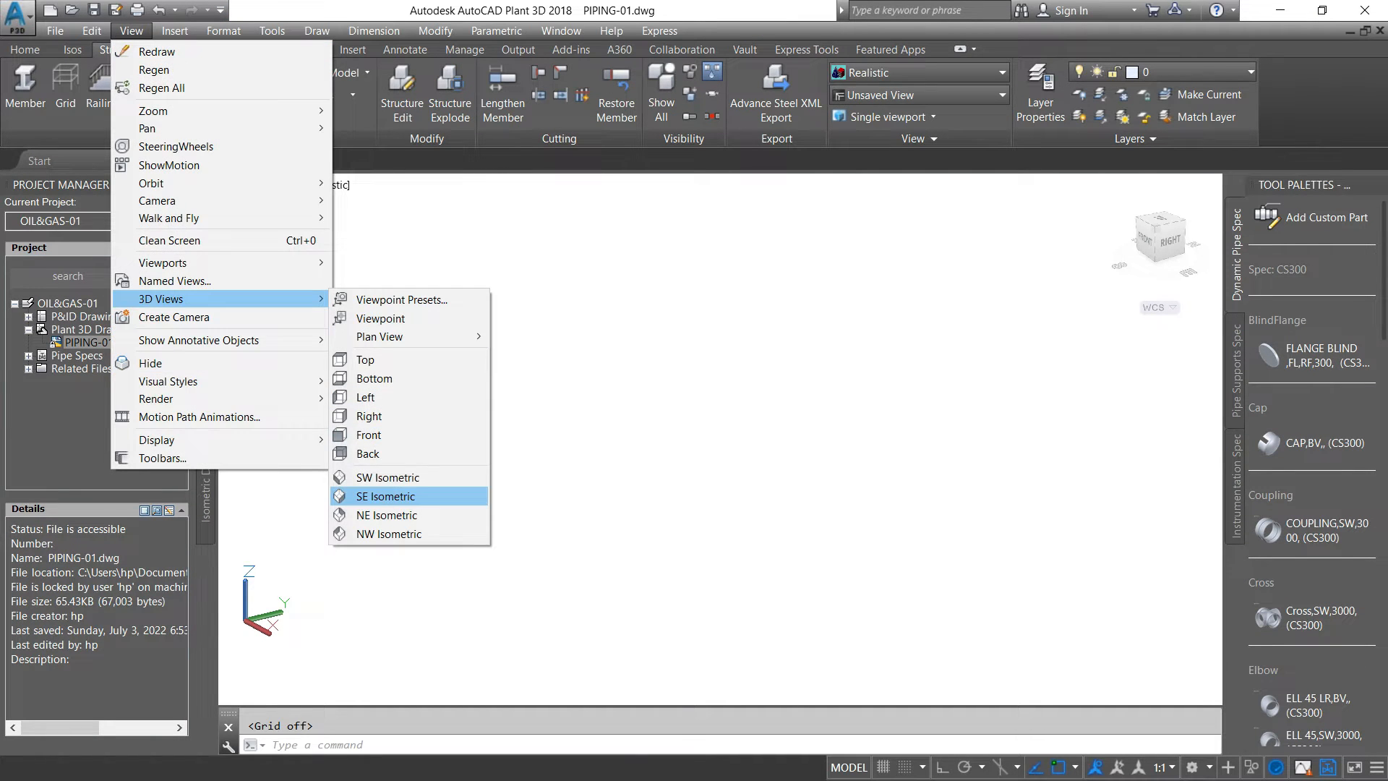
click(388, 477)
middle_drag(755, 462, 376, 539)
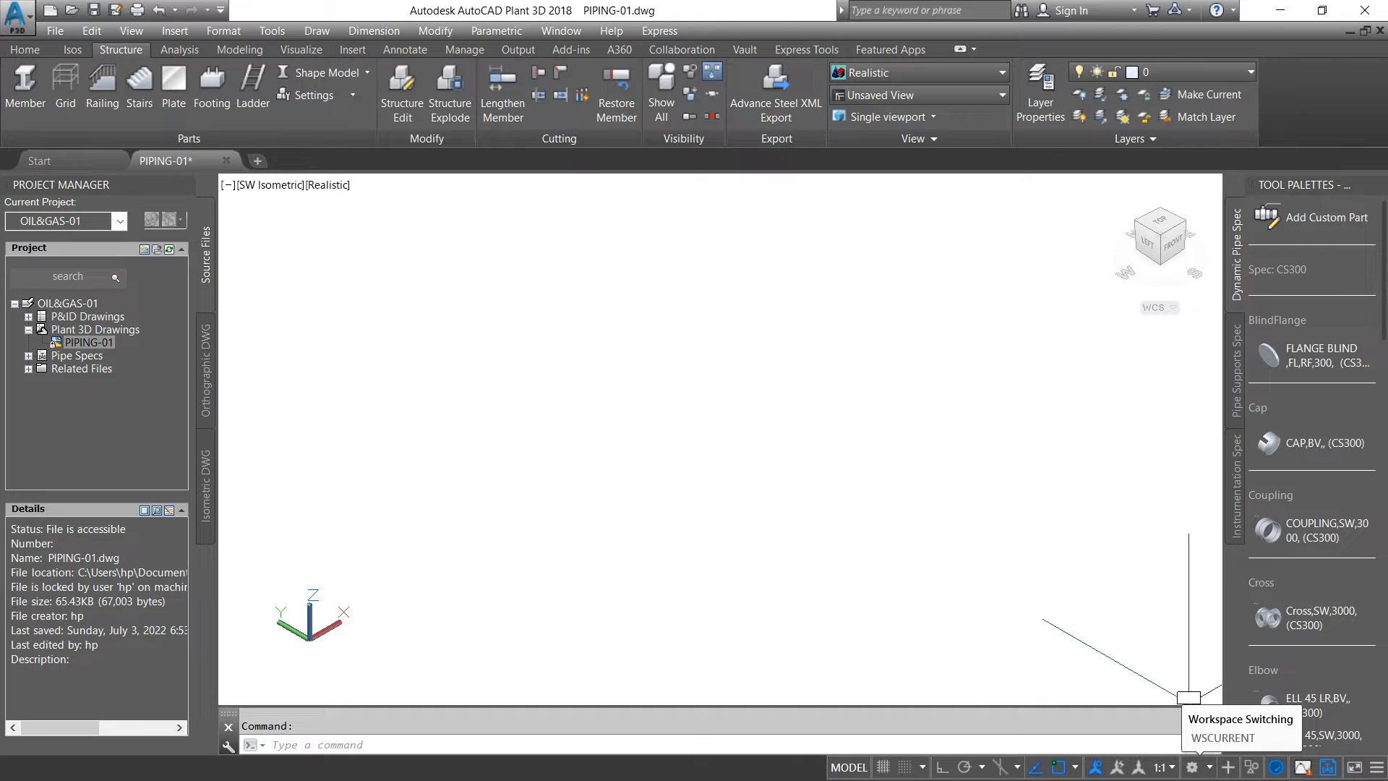
click(1192, 767)
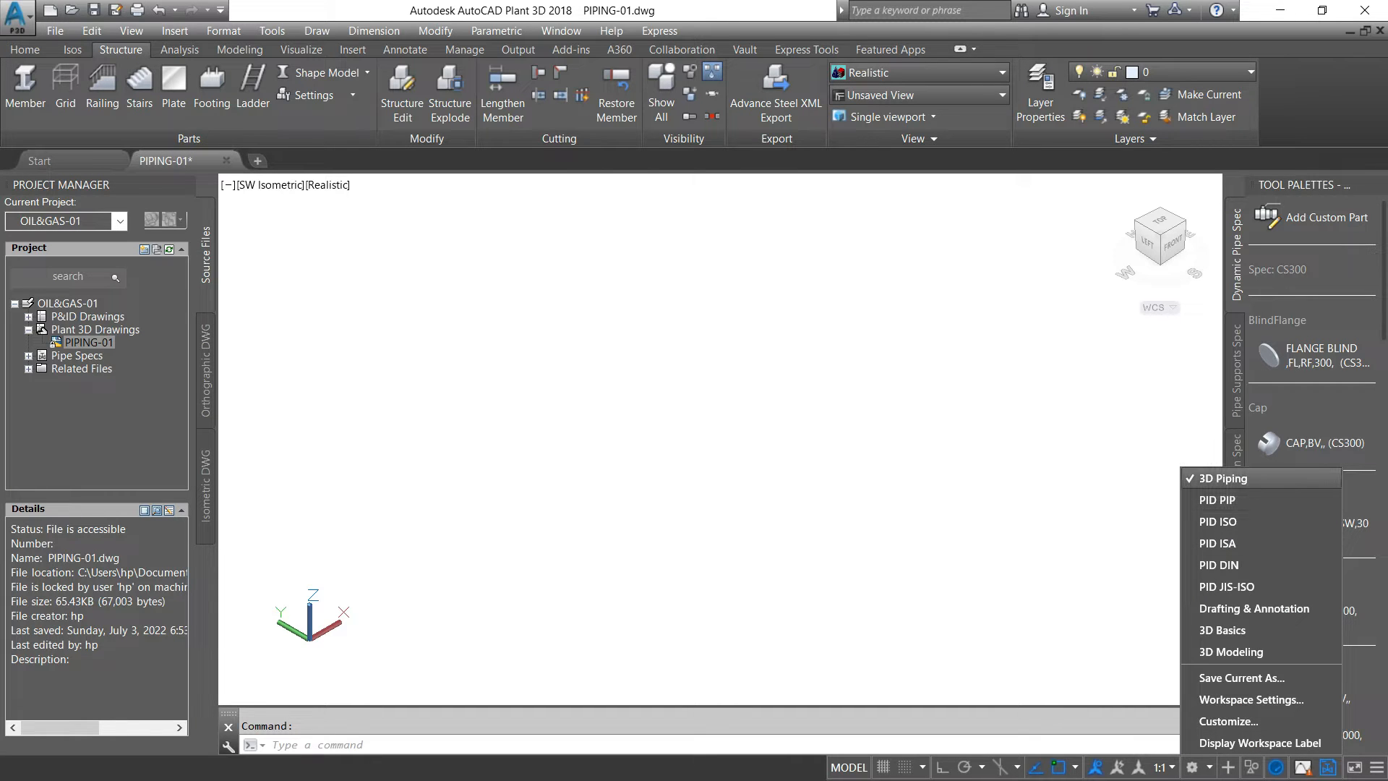
key(Escape)
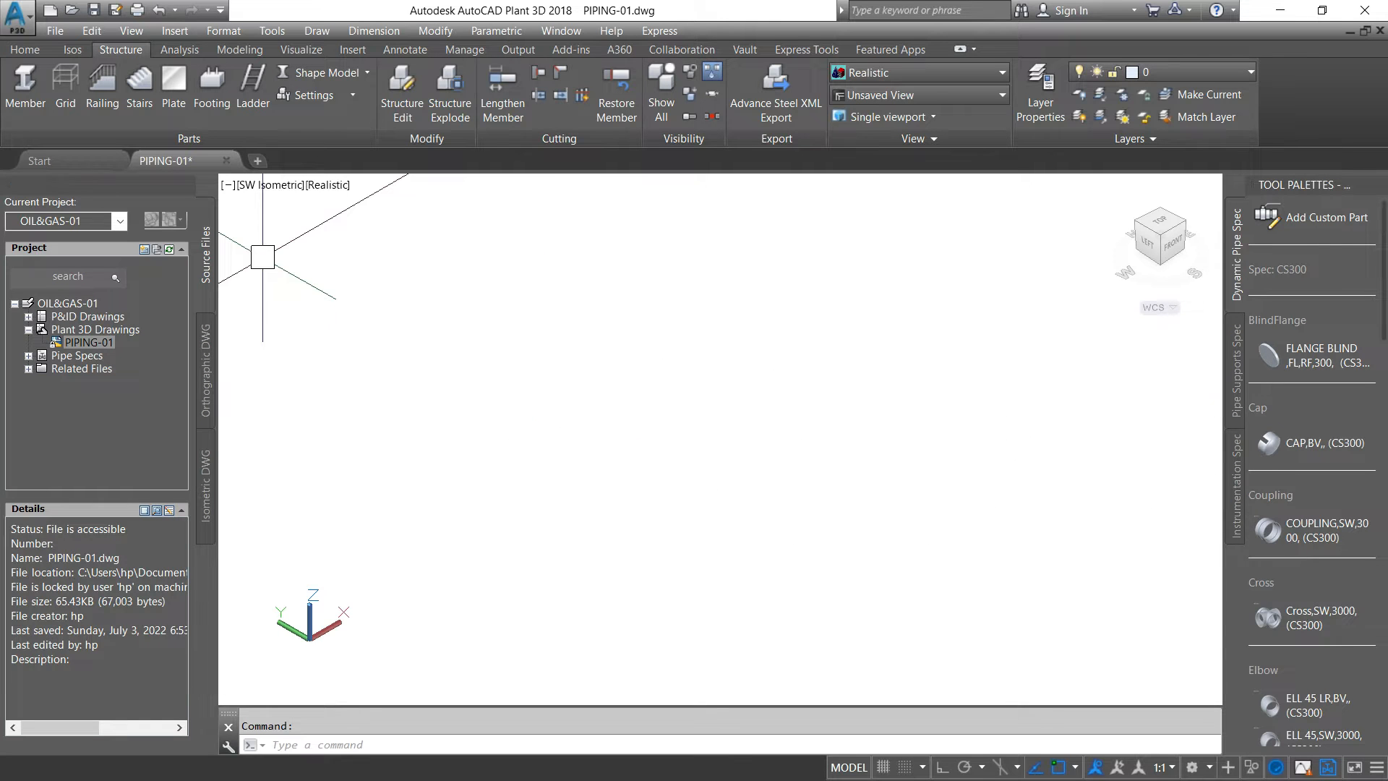
Set the drawing units' length precision to one decimal place (0.0)
click(25, 49)
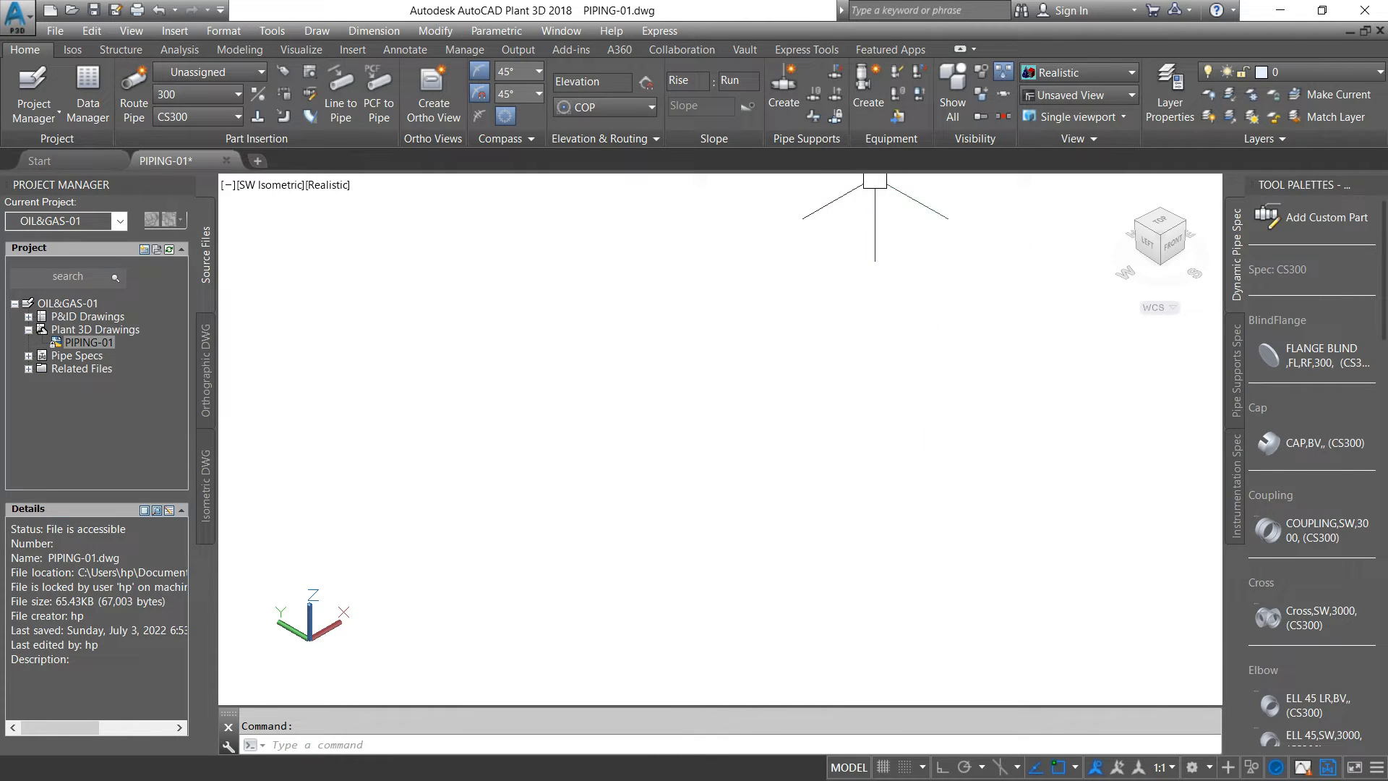
text(UN)
key(Return)
click(608, 309)
click(571, 335)
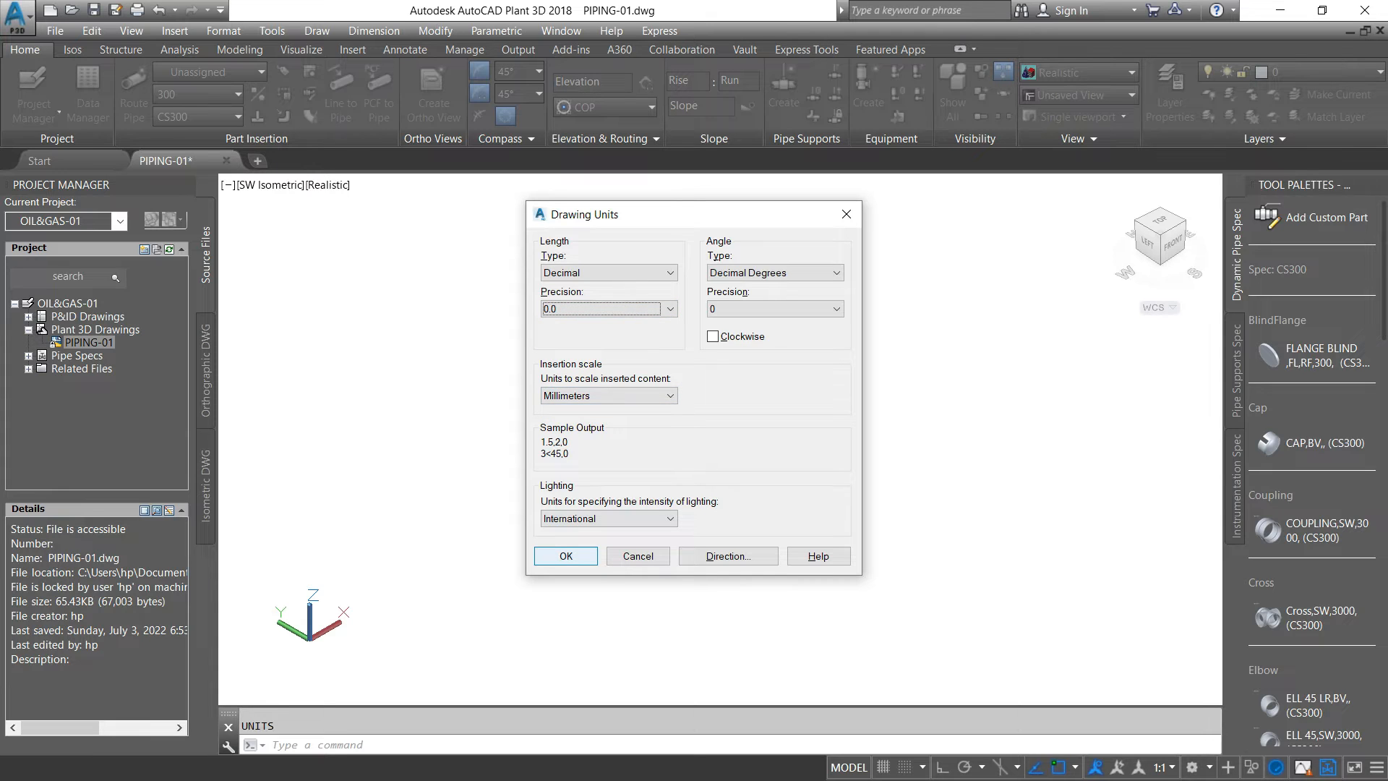
click(566, 556)
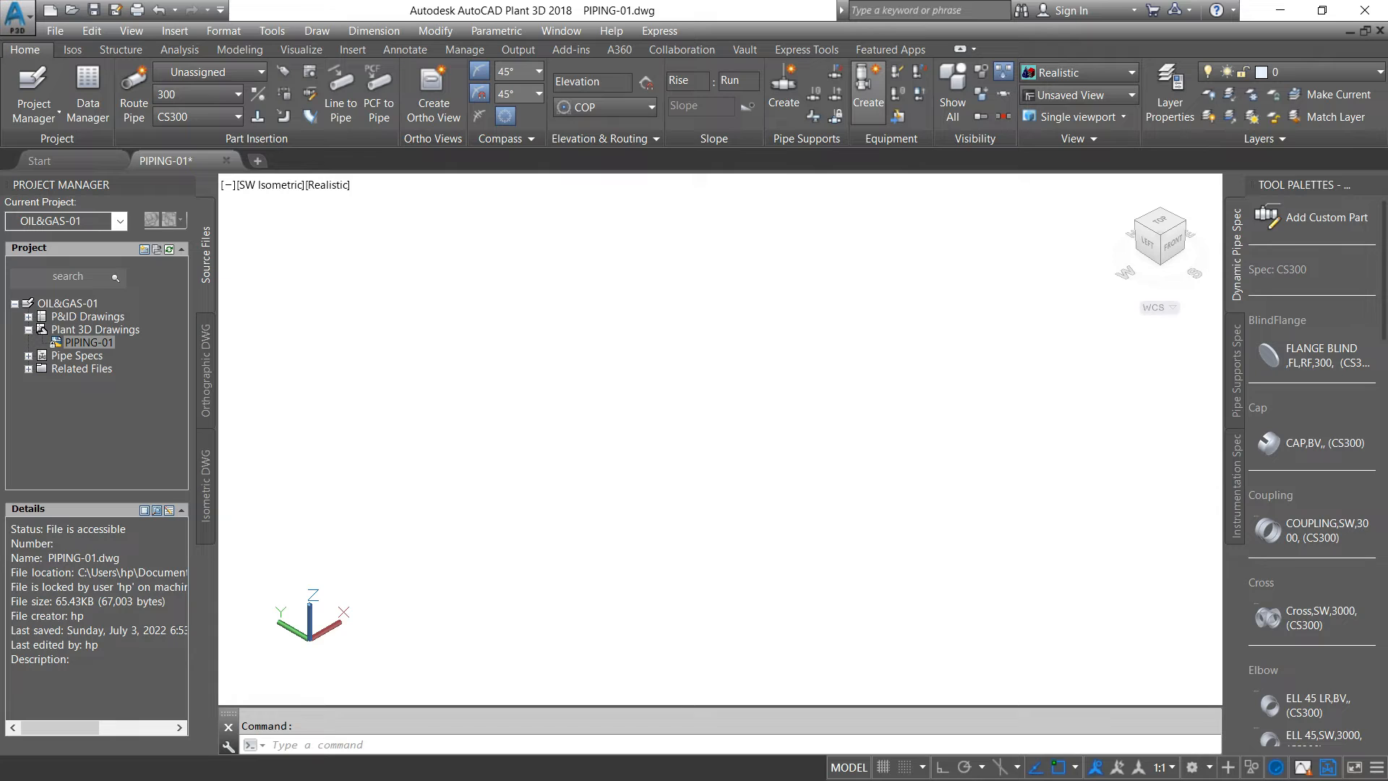
Start creating a piece of equipment and choose Centrifugal Pump as its type
click(869, 91)
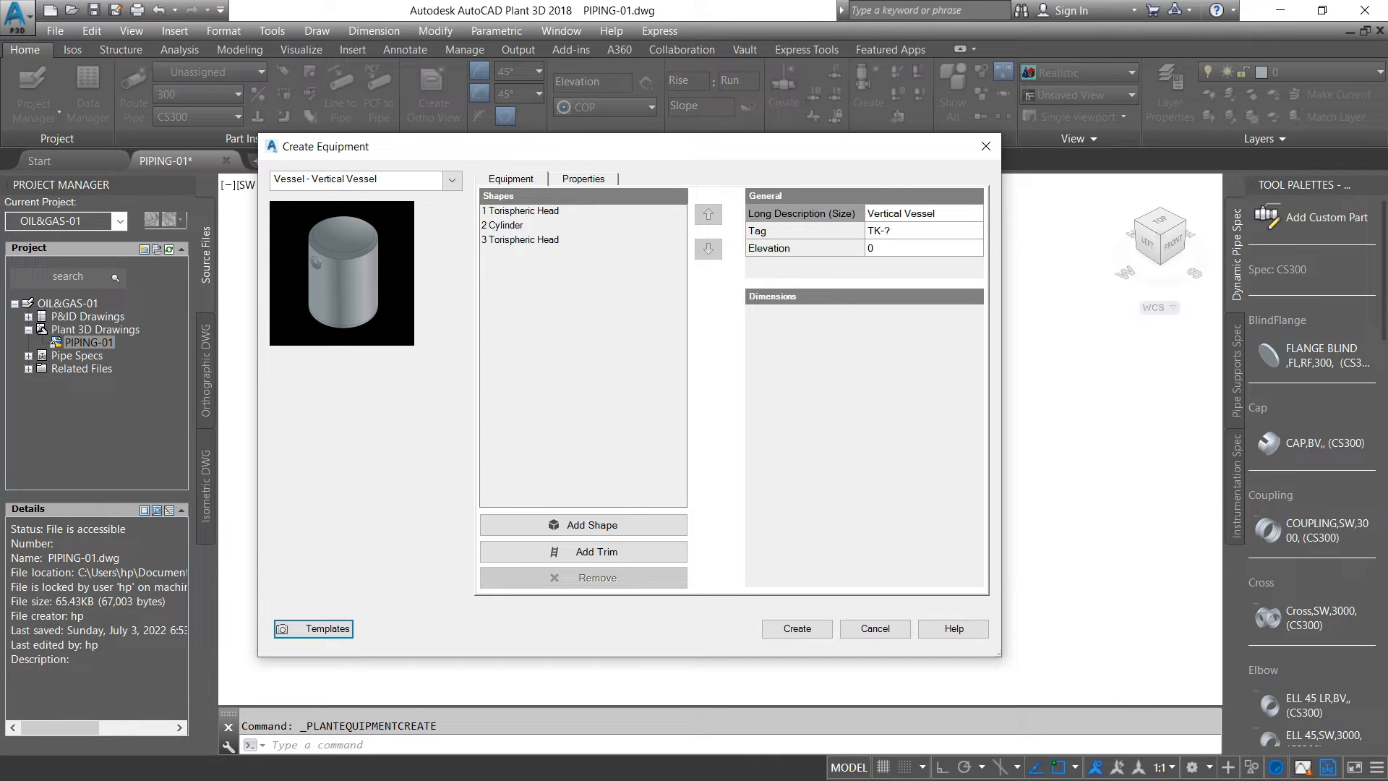
click(451, 180)
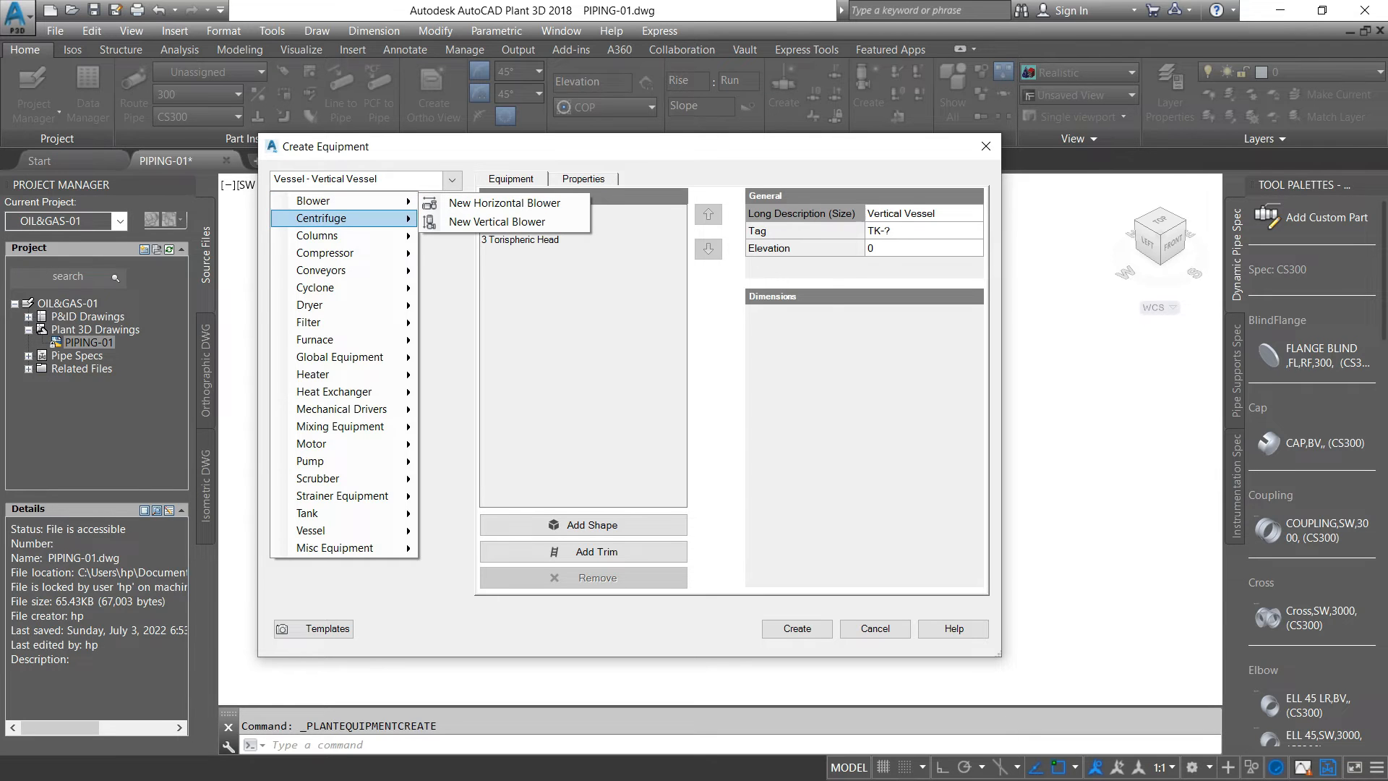
mouse_move(325, 218)
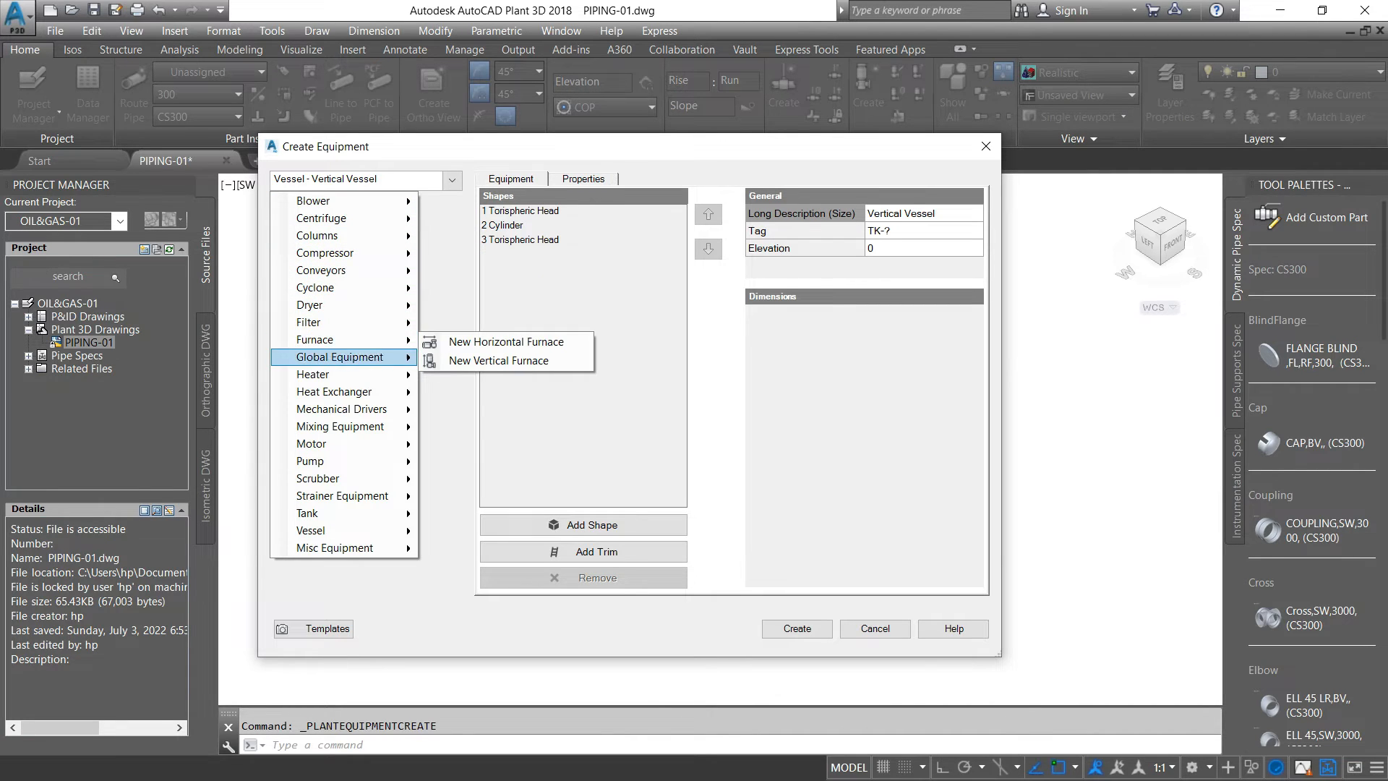
mouse_move(340, 357)
mouse_move(325, 530)
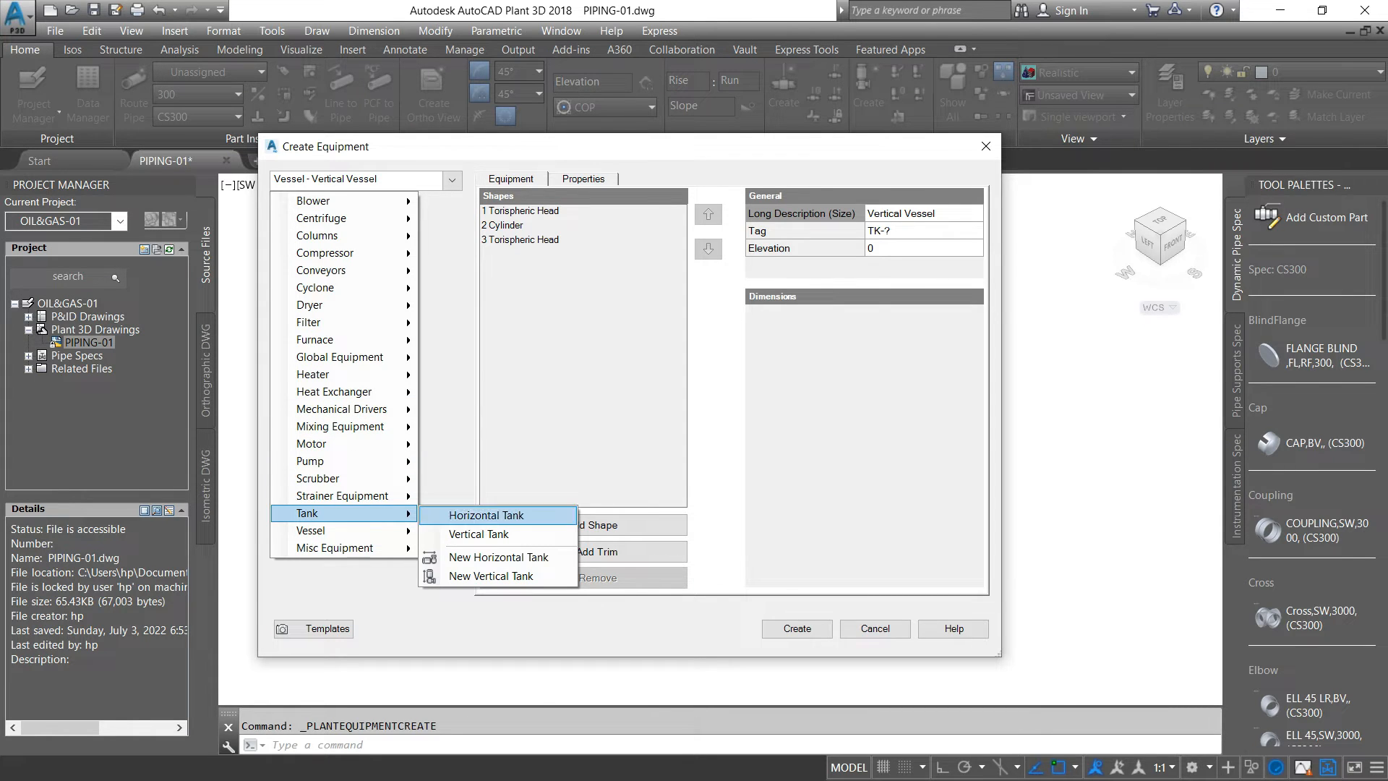
mouse_move(318, 461)
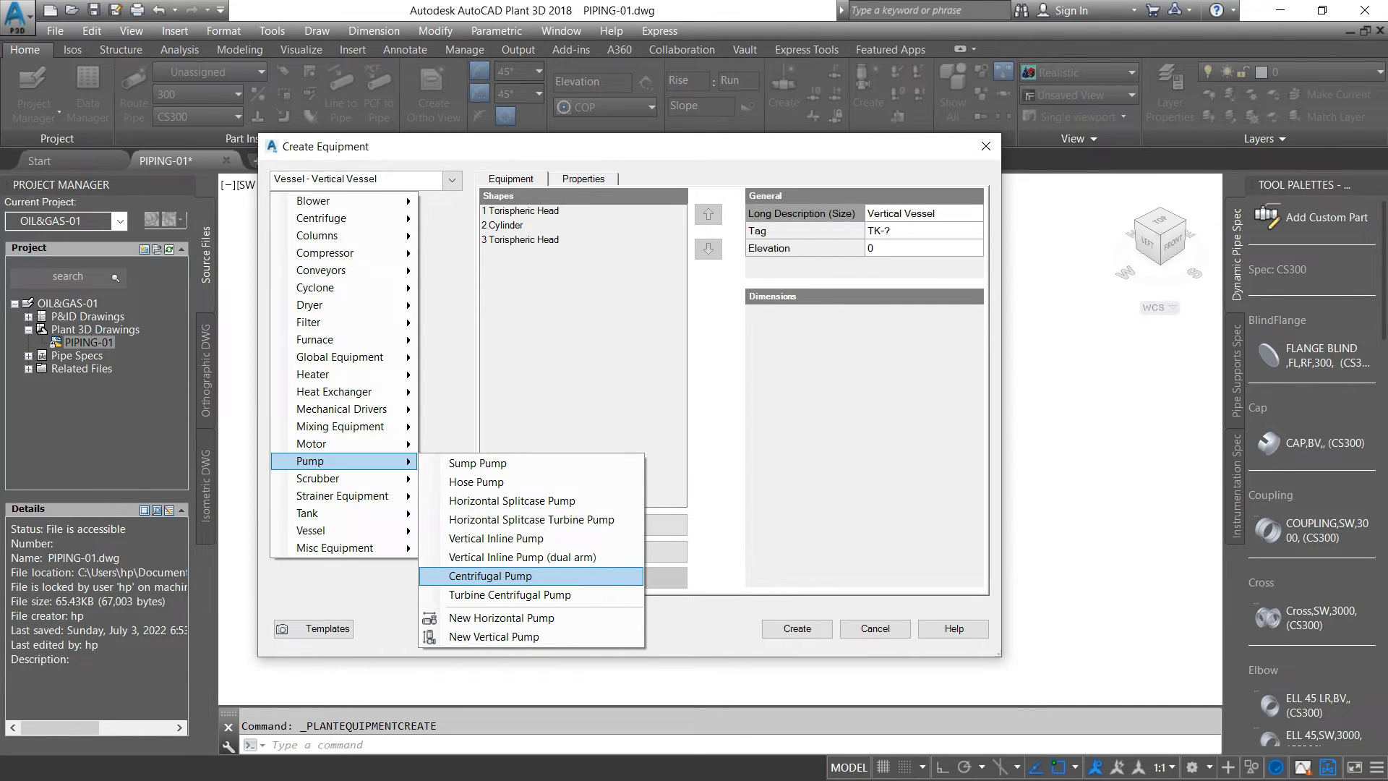
click(491, 575)
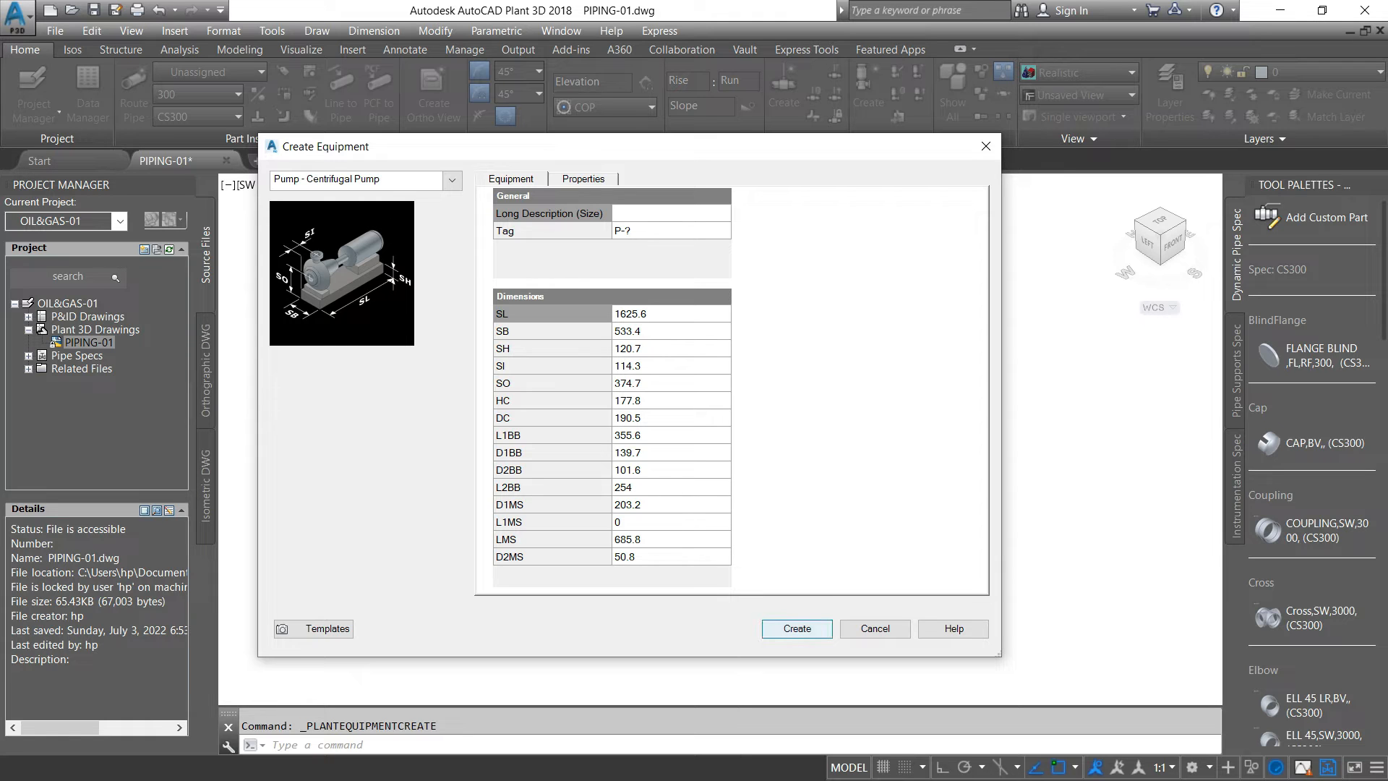
Create the centrifugal pump with its default dimensions and place it in the empty model at a rotation of 0 degrees
click(796, 628)
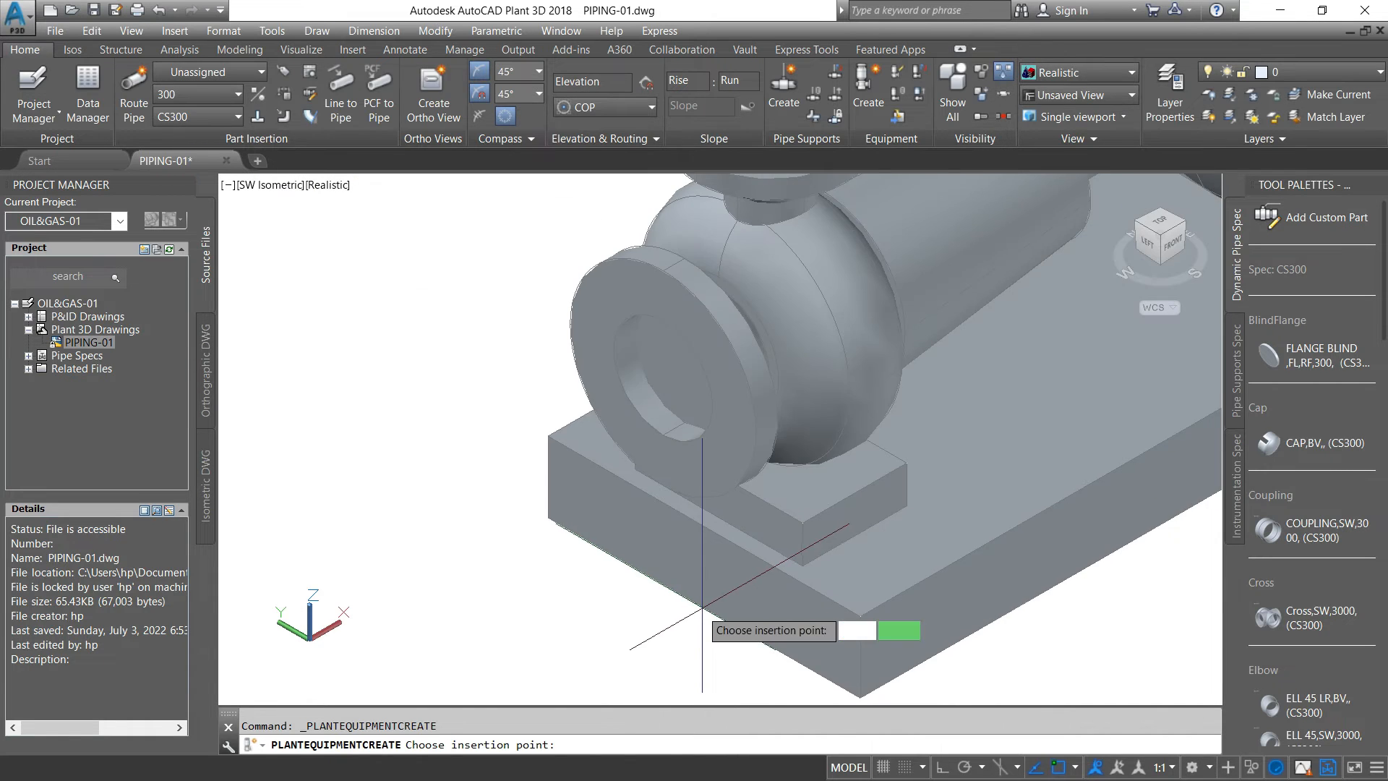
scroll(559, 578, down, 5)
scroll(559, 578, up, 3)
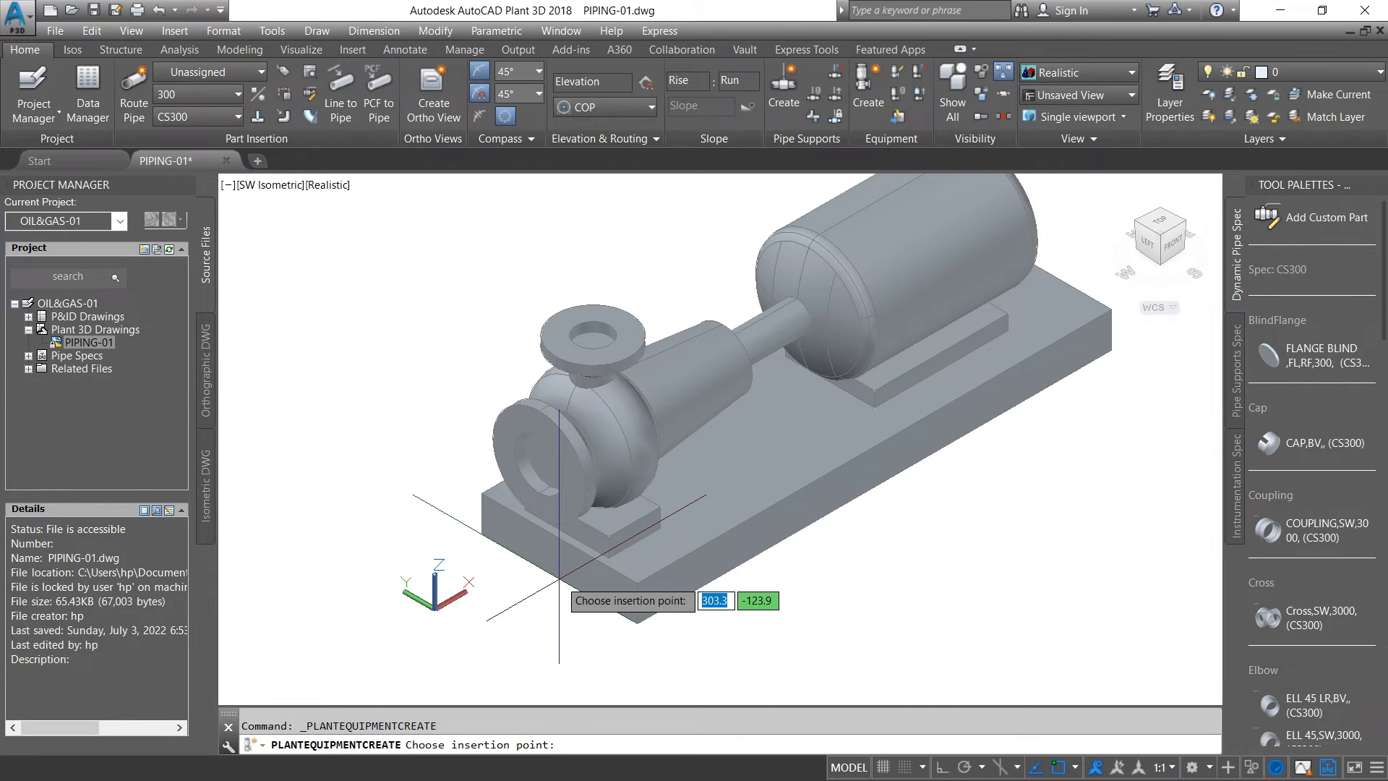
scroll(559, 579, down, 4)
scroll(533, 569, up, 4)
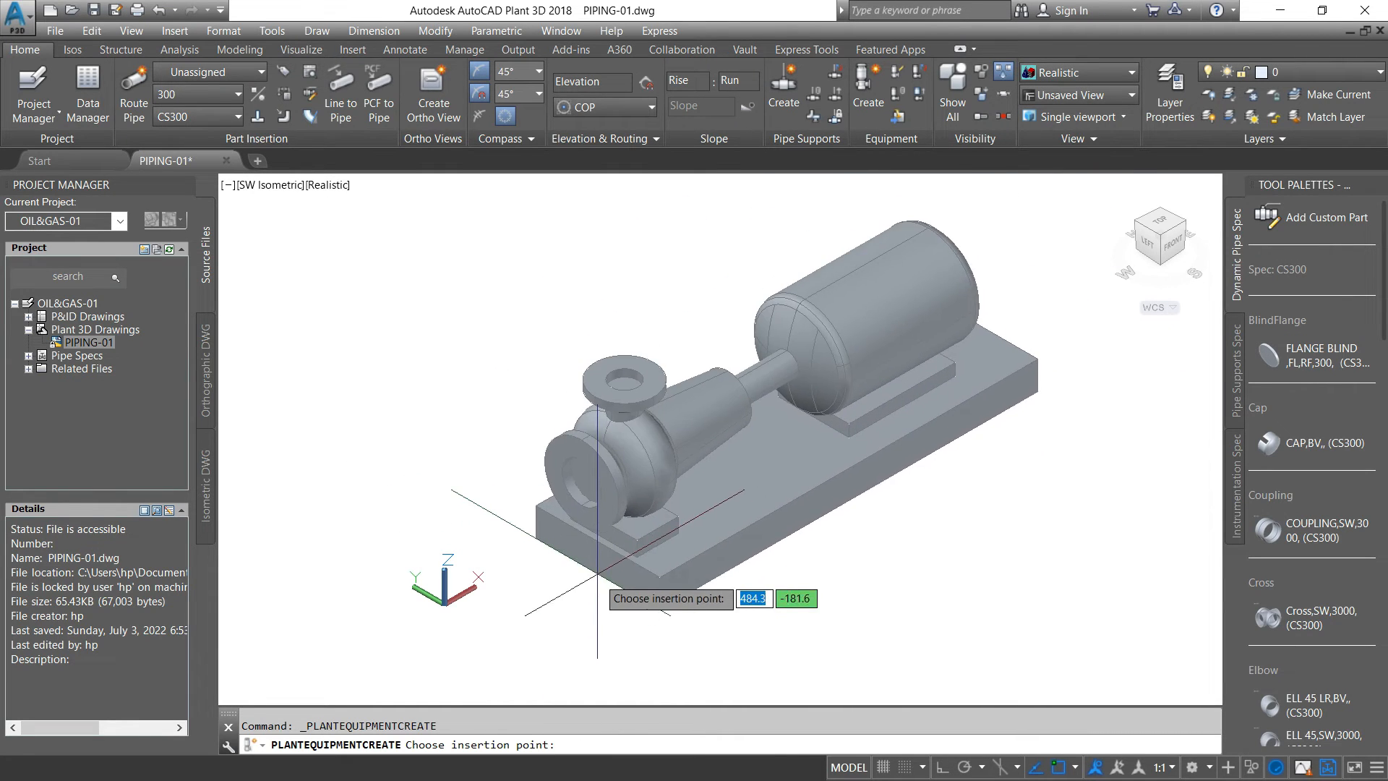
click(598, 581)
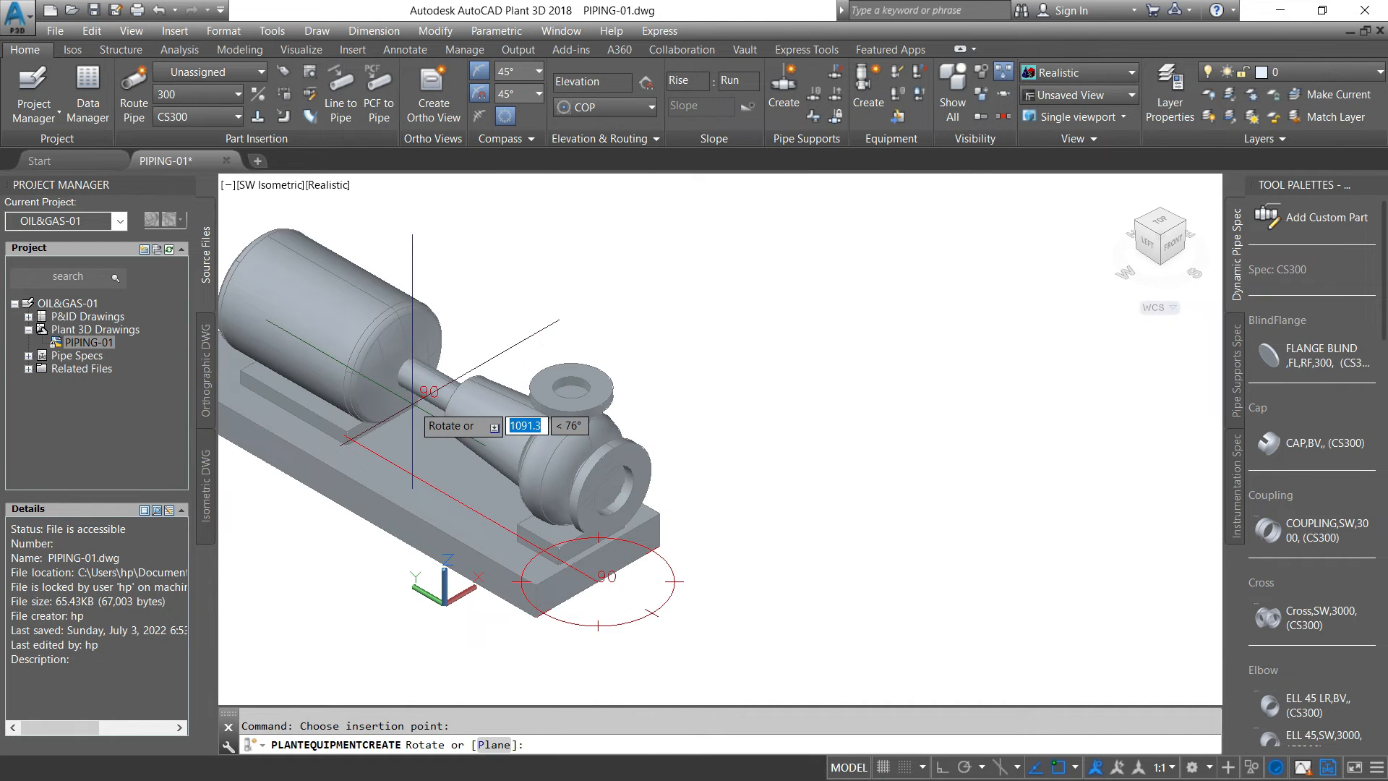
scroll(437, 342, down, 3)
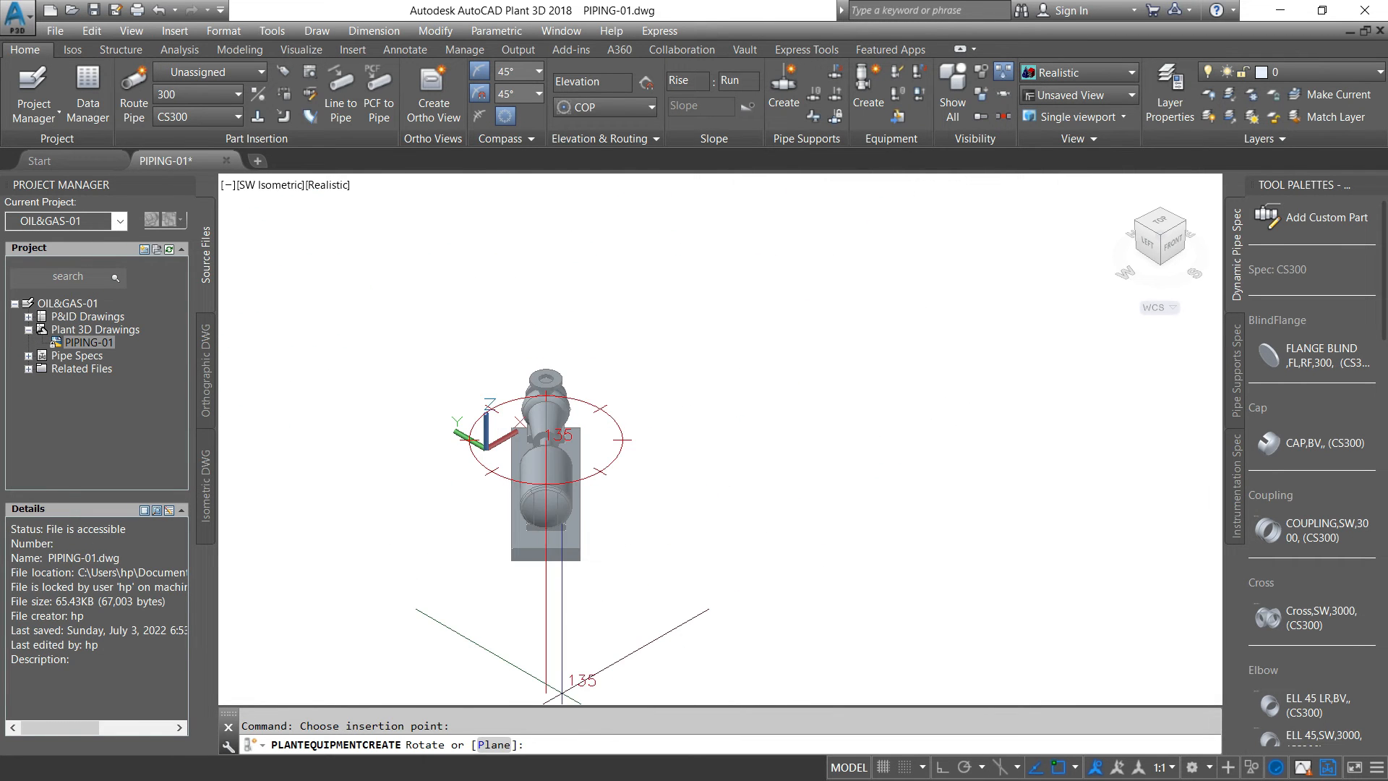
scroll(692, 294, up, 3)
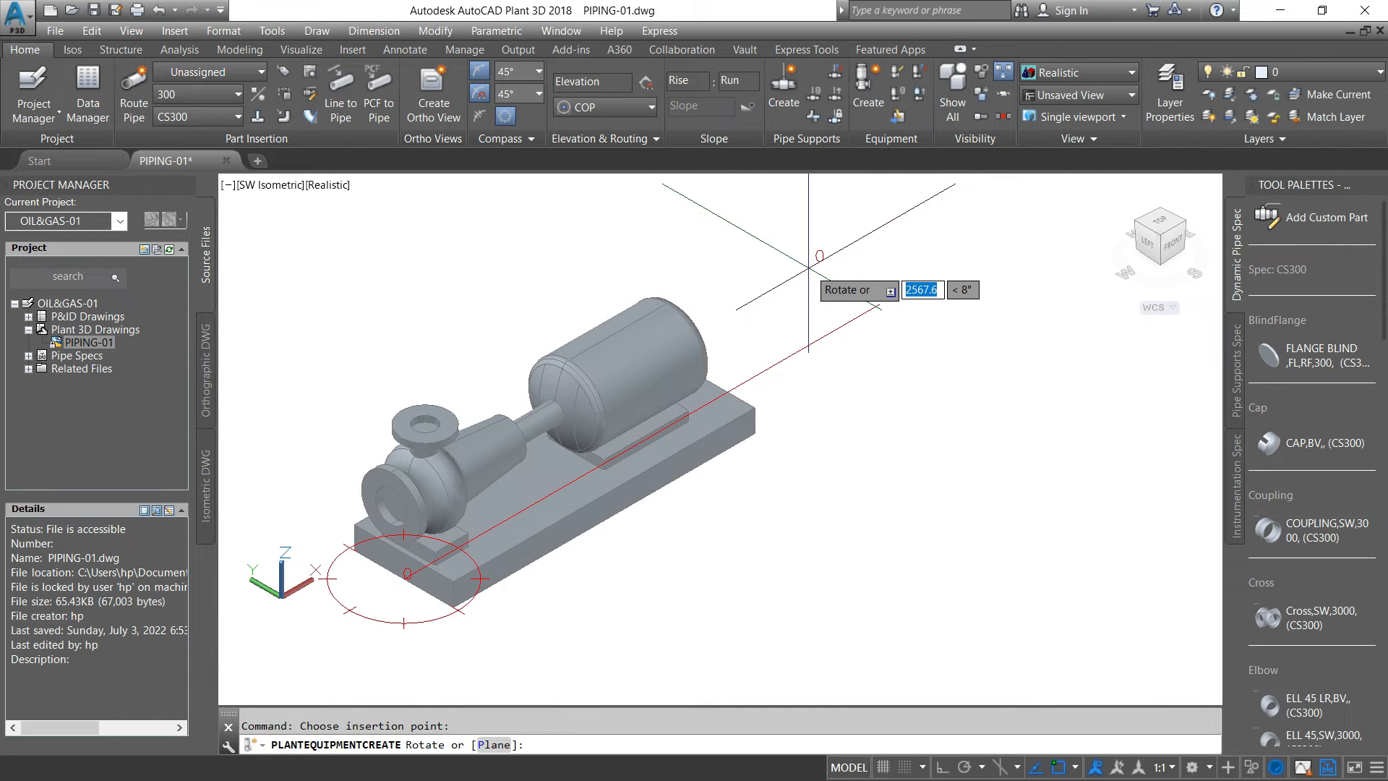
click(808, 269)
scroll(924, 351, down, 2)
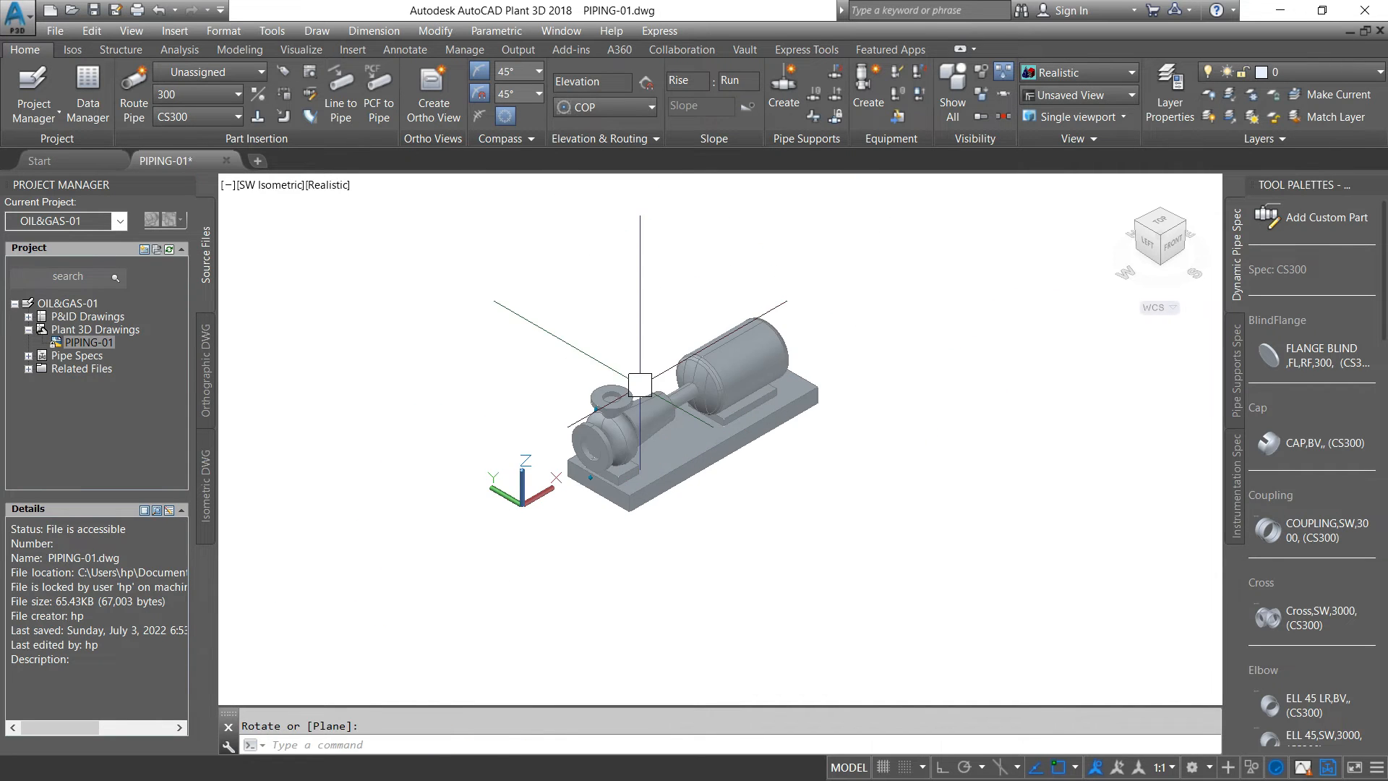
scroll(637, 404, up, 2)
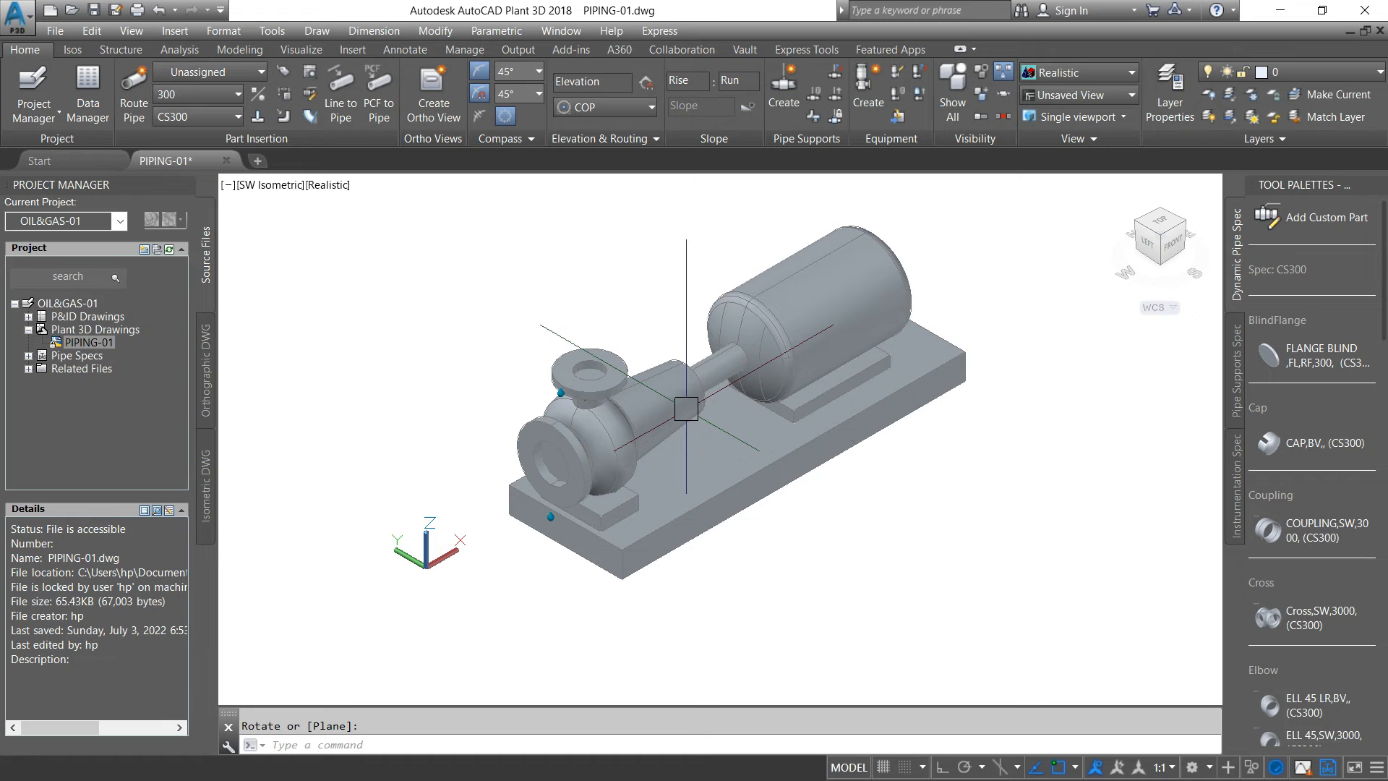
scroll(947, 344, down, 2)
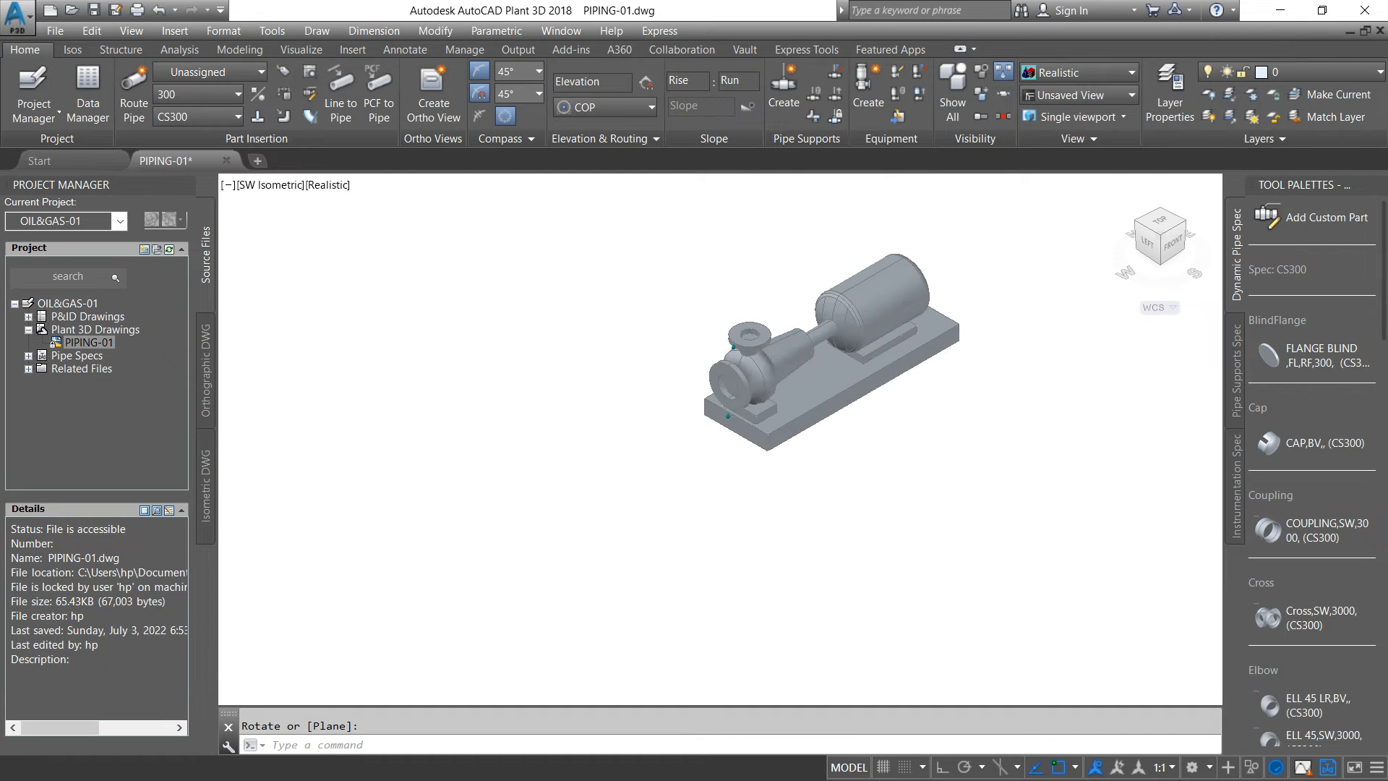
scroll(790, 427, up, 1)
scroll(713, 414, down, 3)
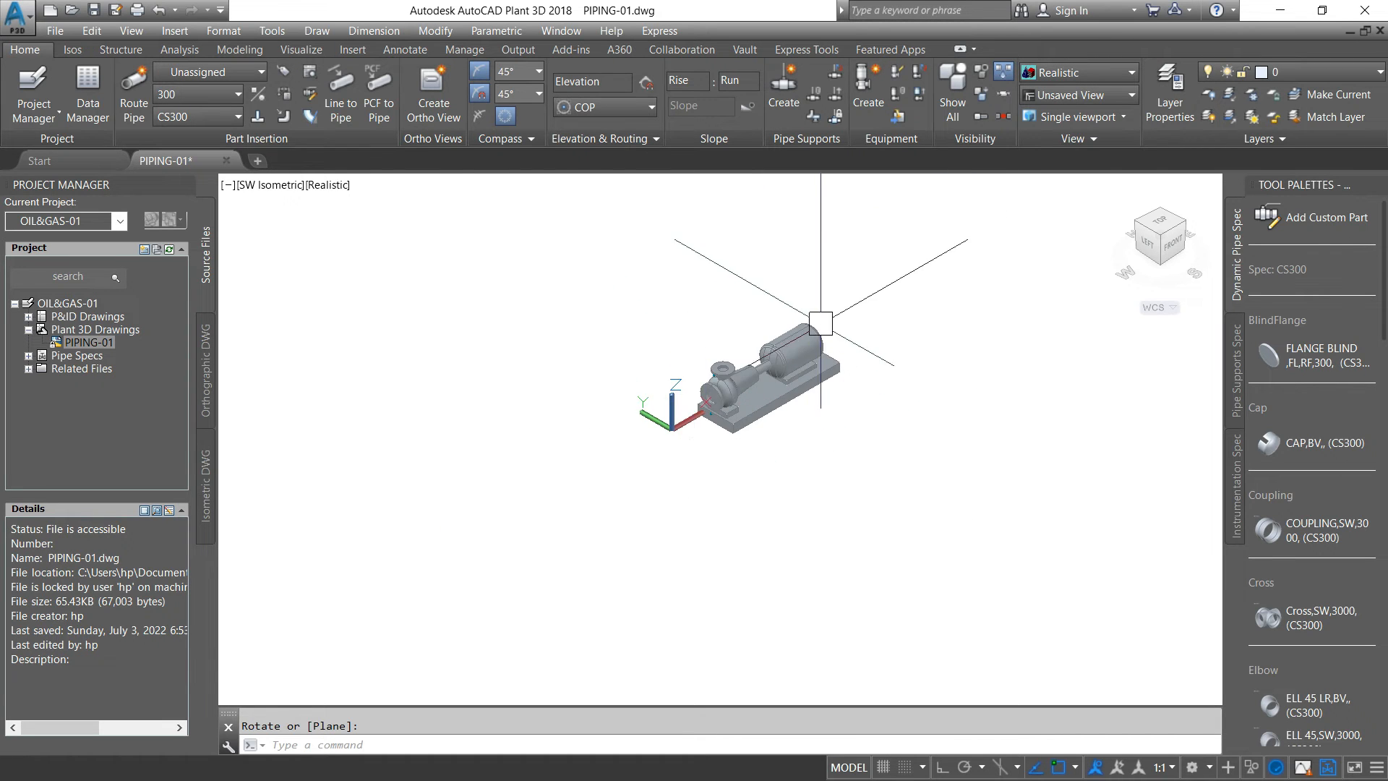
scroll(718, 422, up, 3)
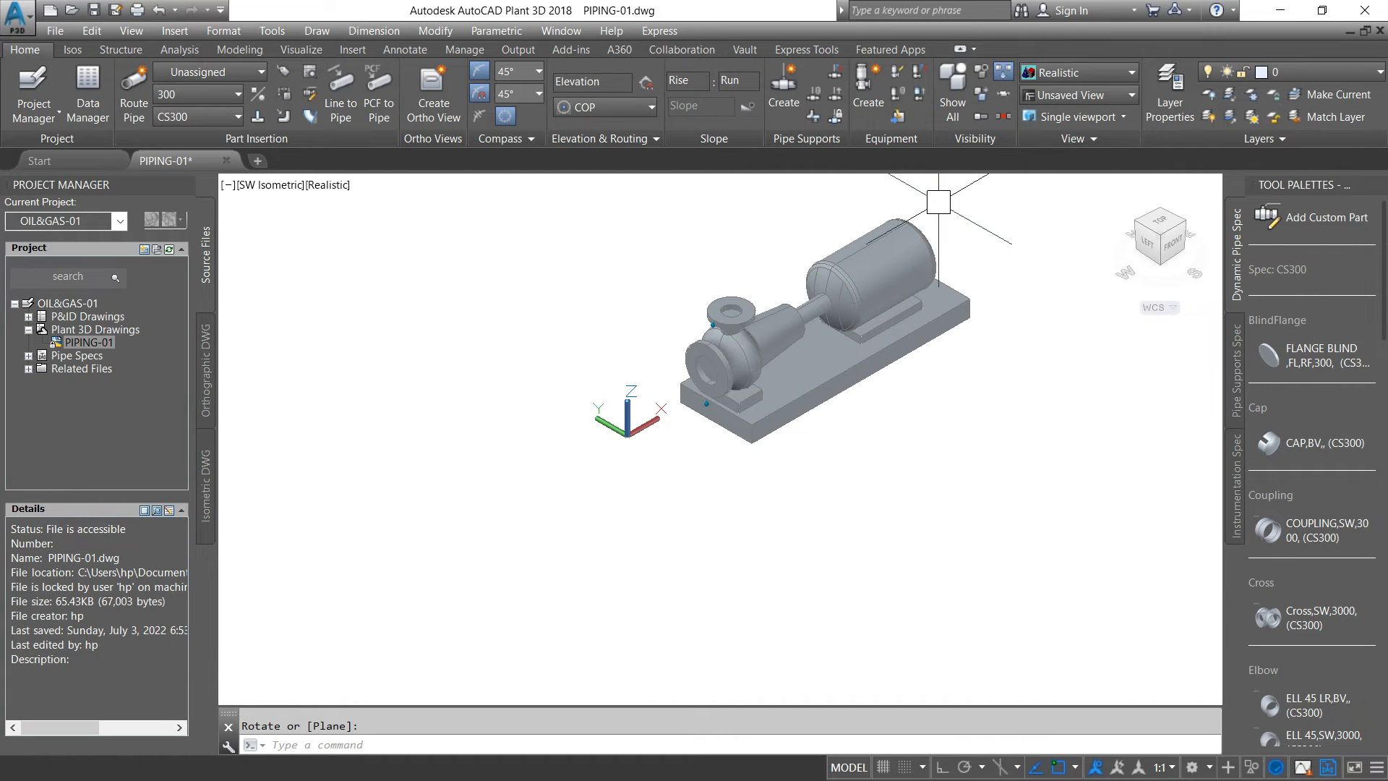
Start creating another piece of equipment and choose Vertical Tank as its type
click(868, 93)
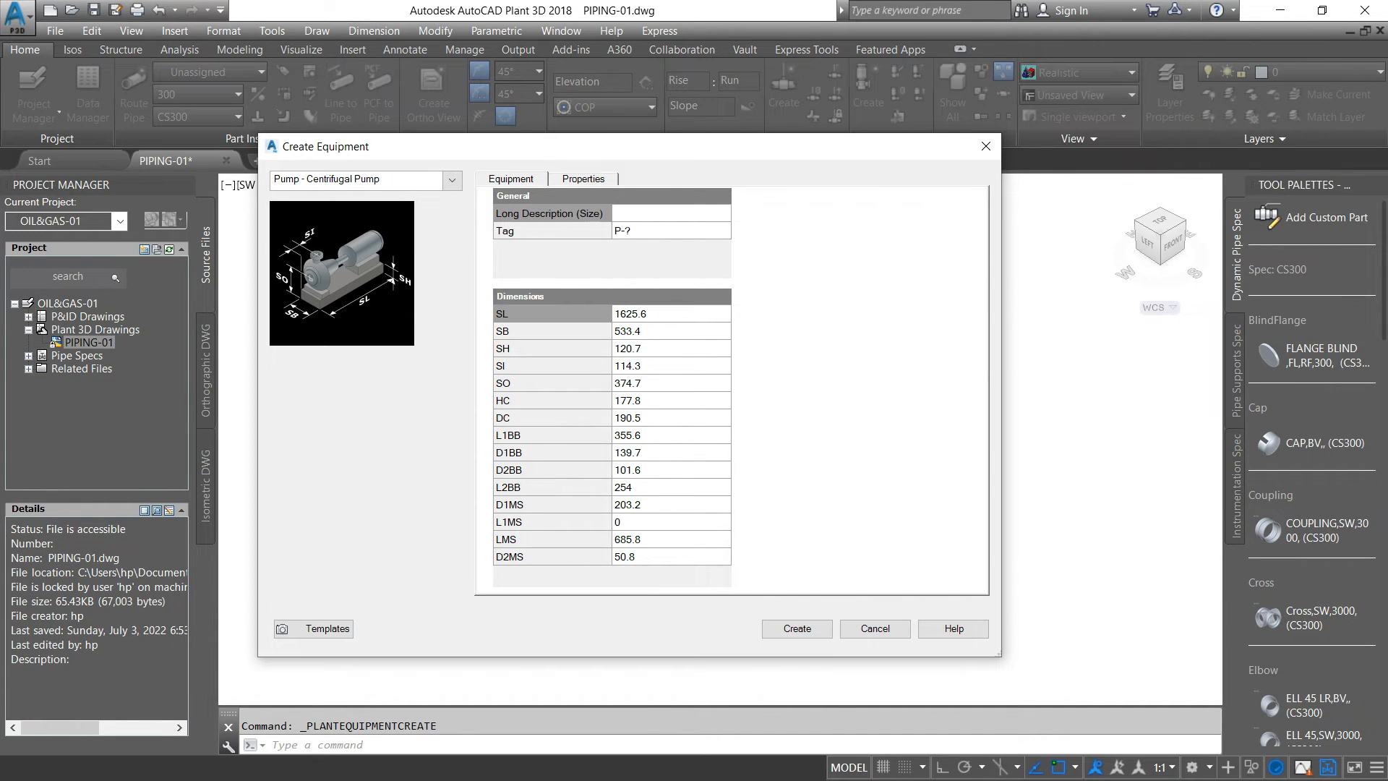
click(452, 180)
mouse_move(307, 513)
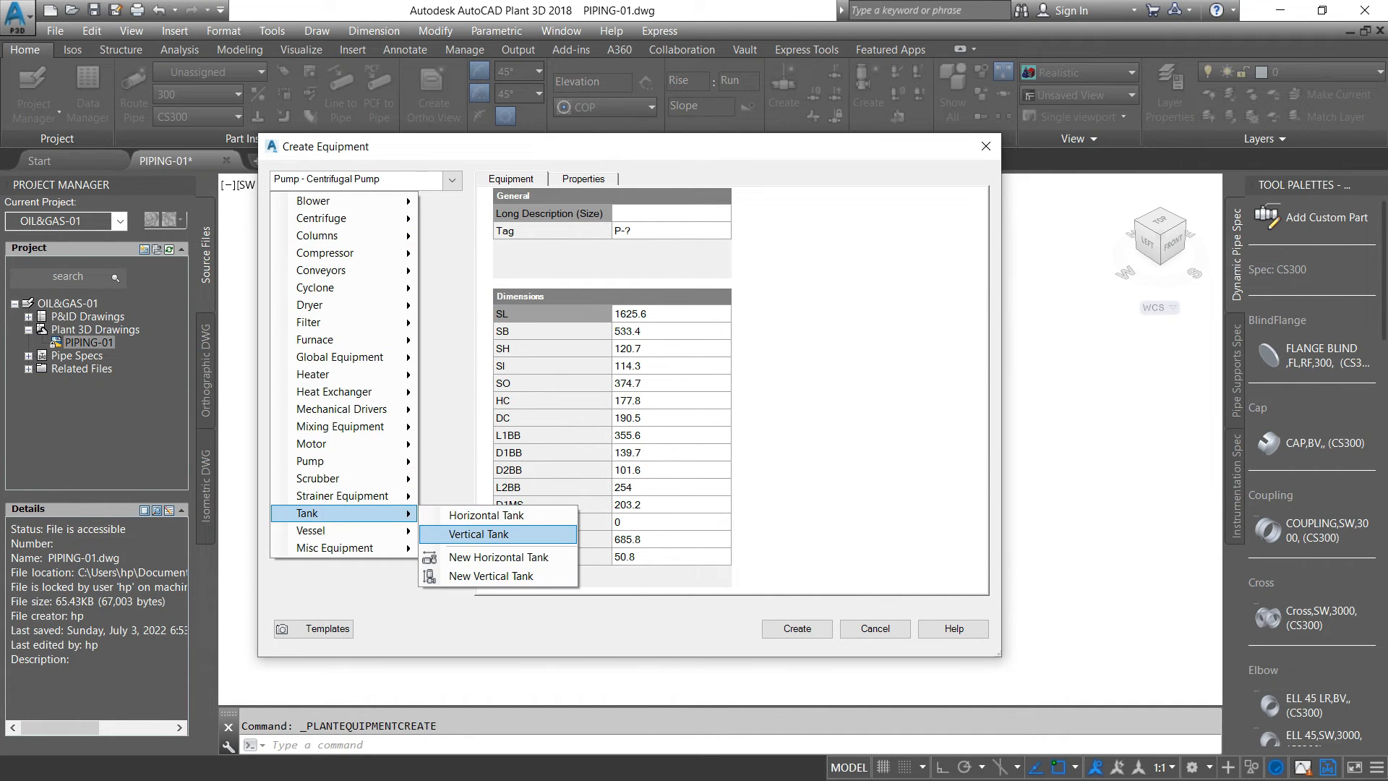
click(478, 534)
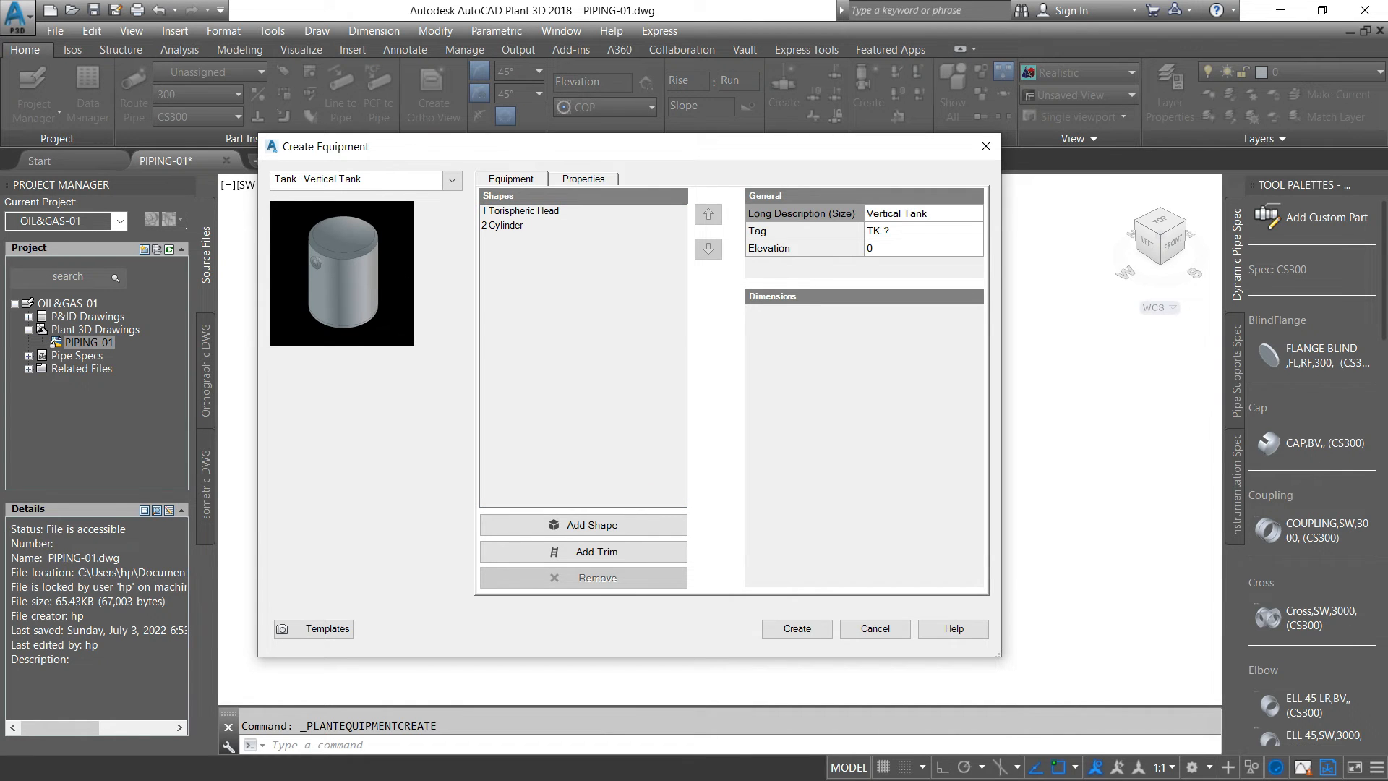
click(797, 628)
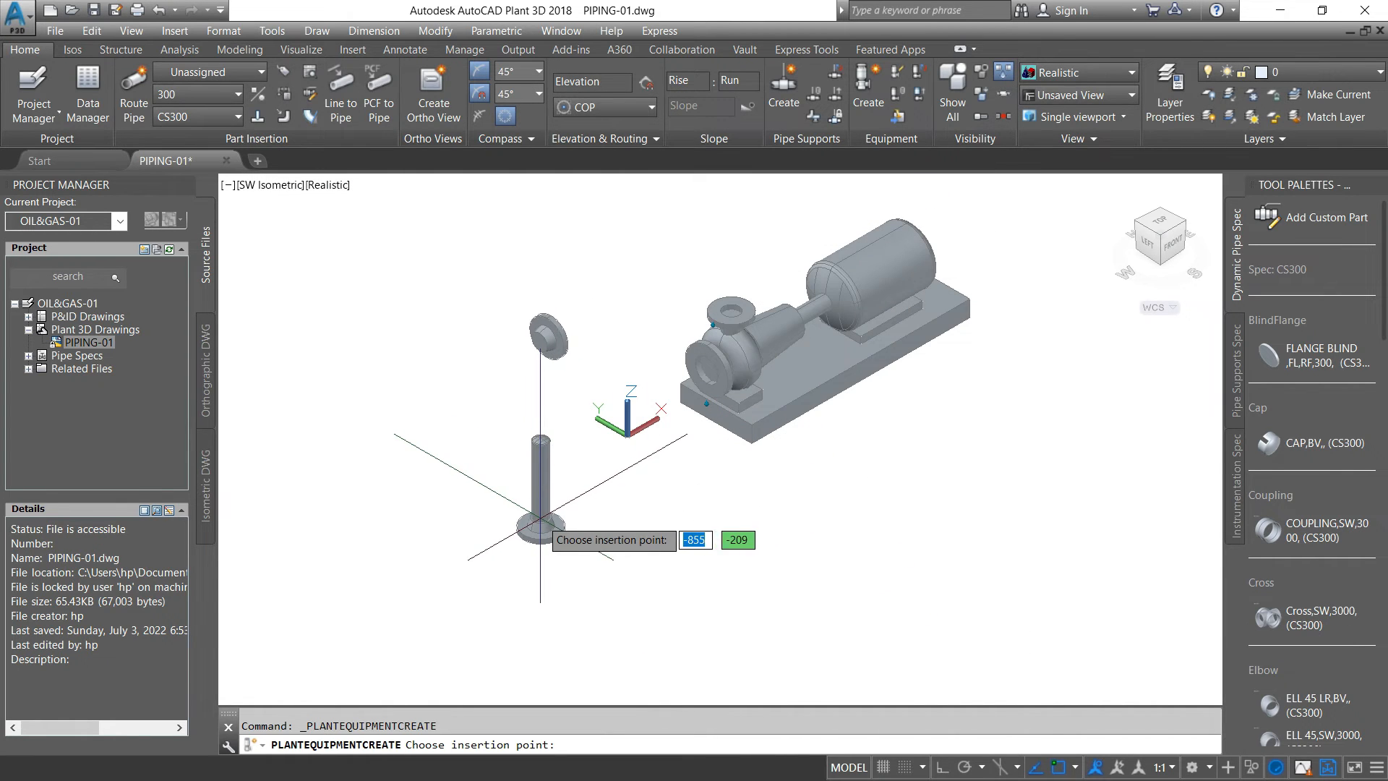
scroll(540, 519, up, 3)
scroll(541, 539, down, 4)
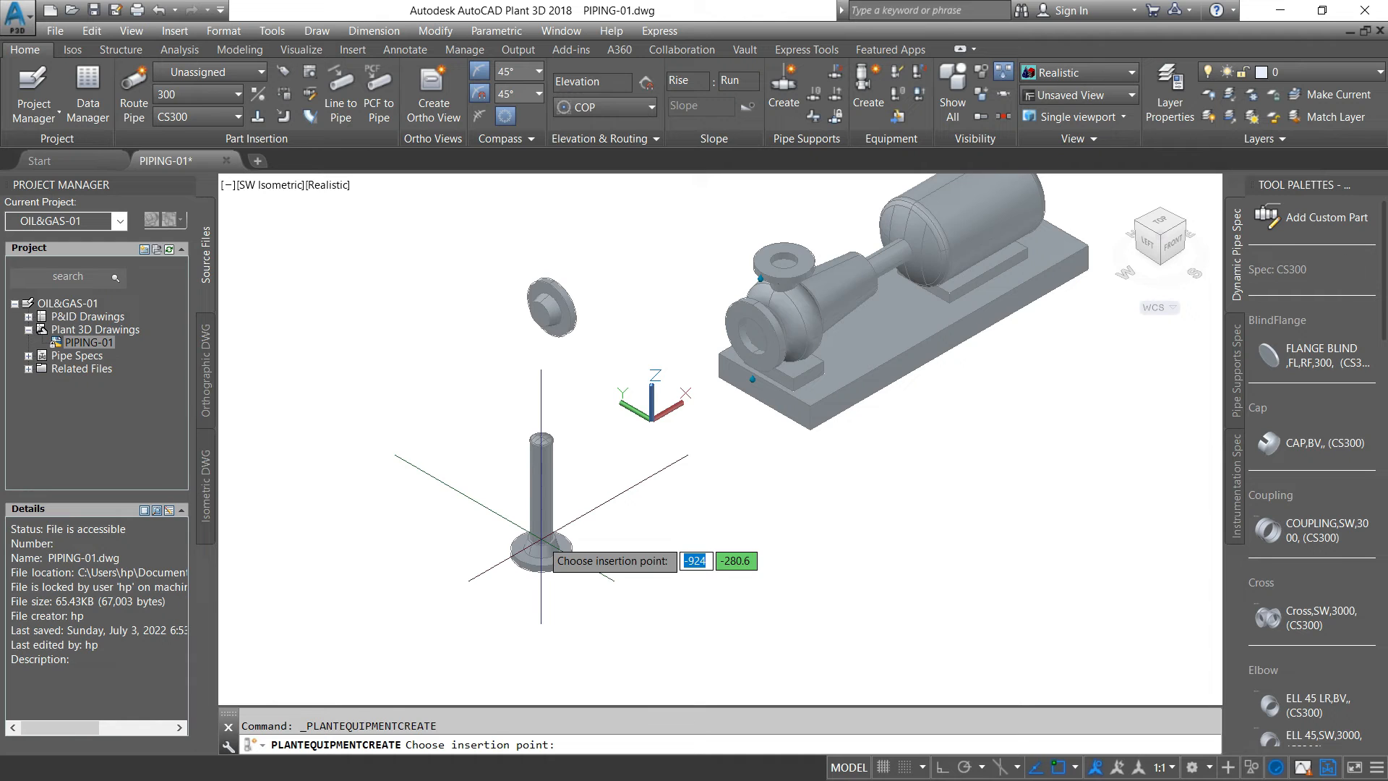
key(Escape)
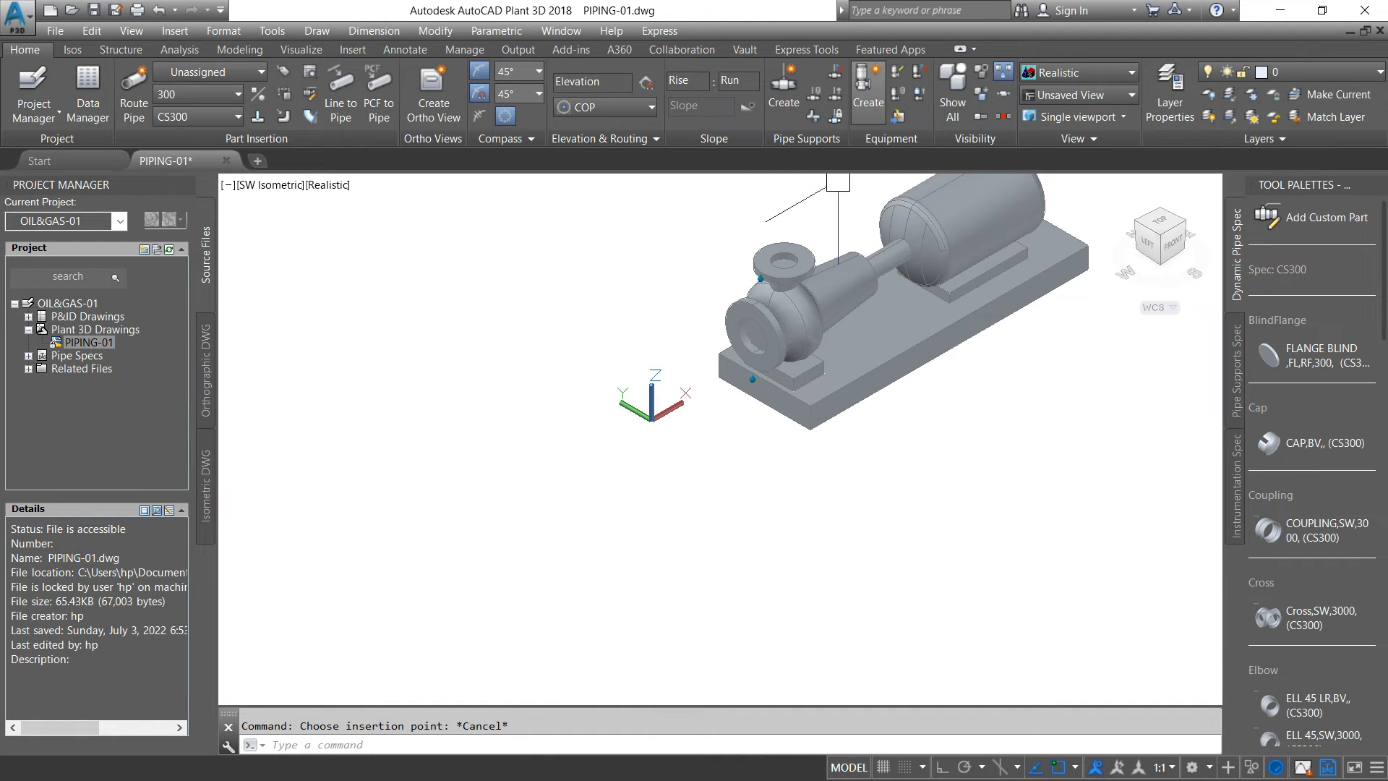
Start creating another piece of equipment and choose Vertical Vessel as its type
key(Return)
click(452, 180)
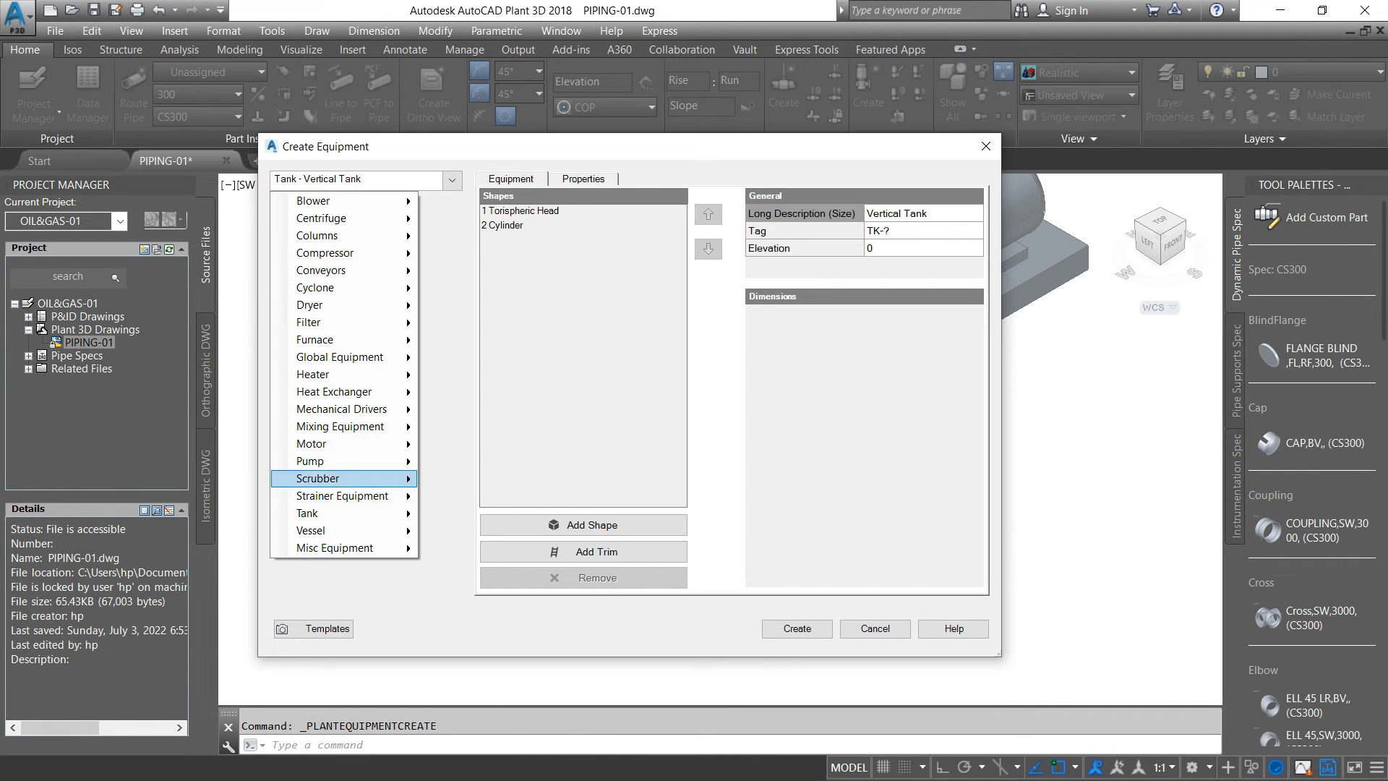
mouse_move(340, 444)
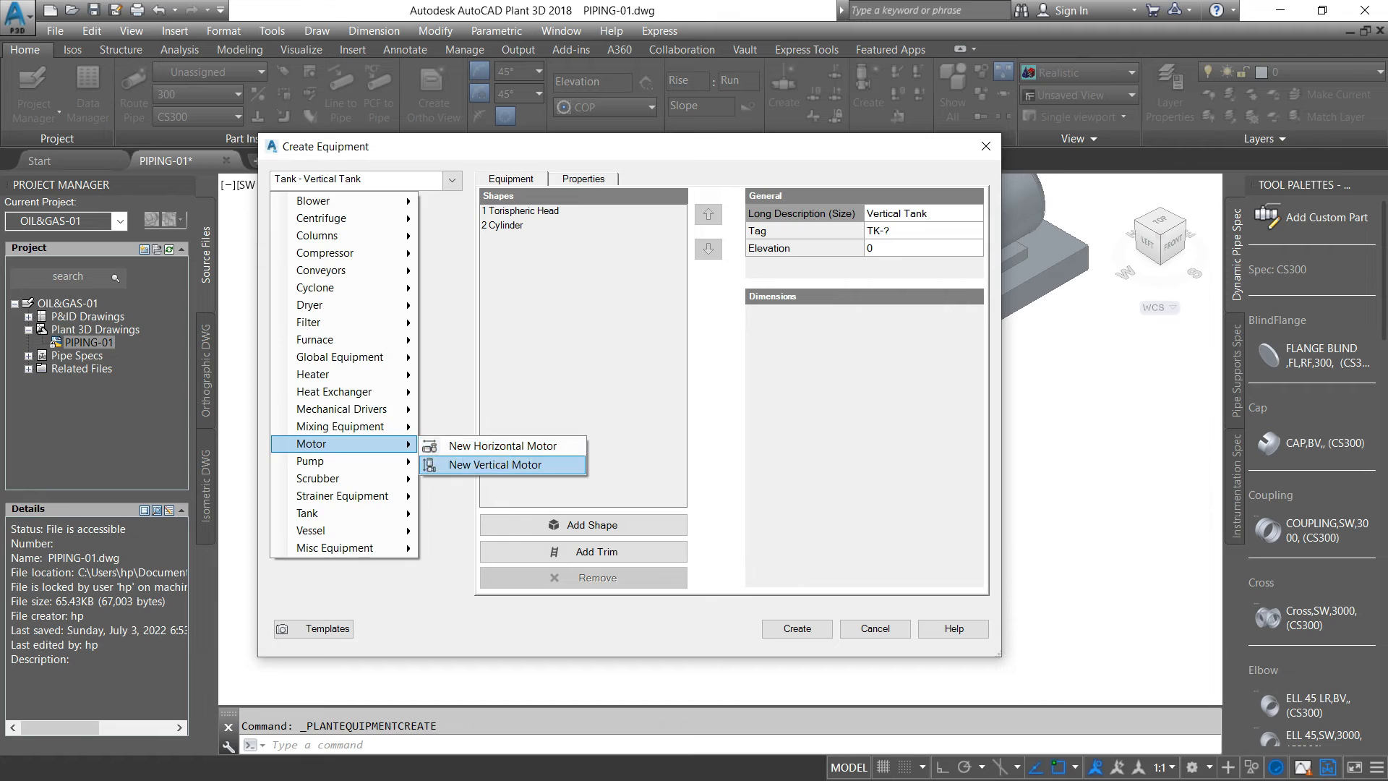
click(495, 464)
click(452, 180)
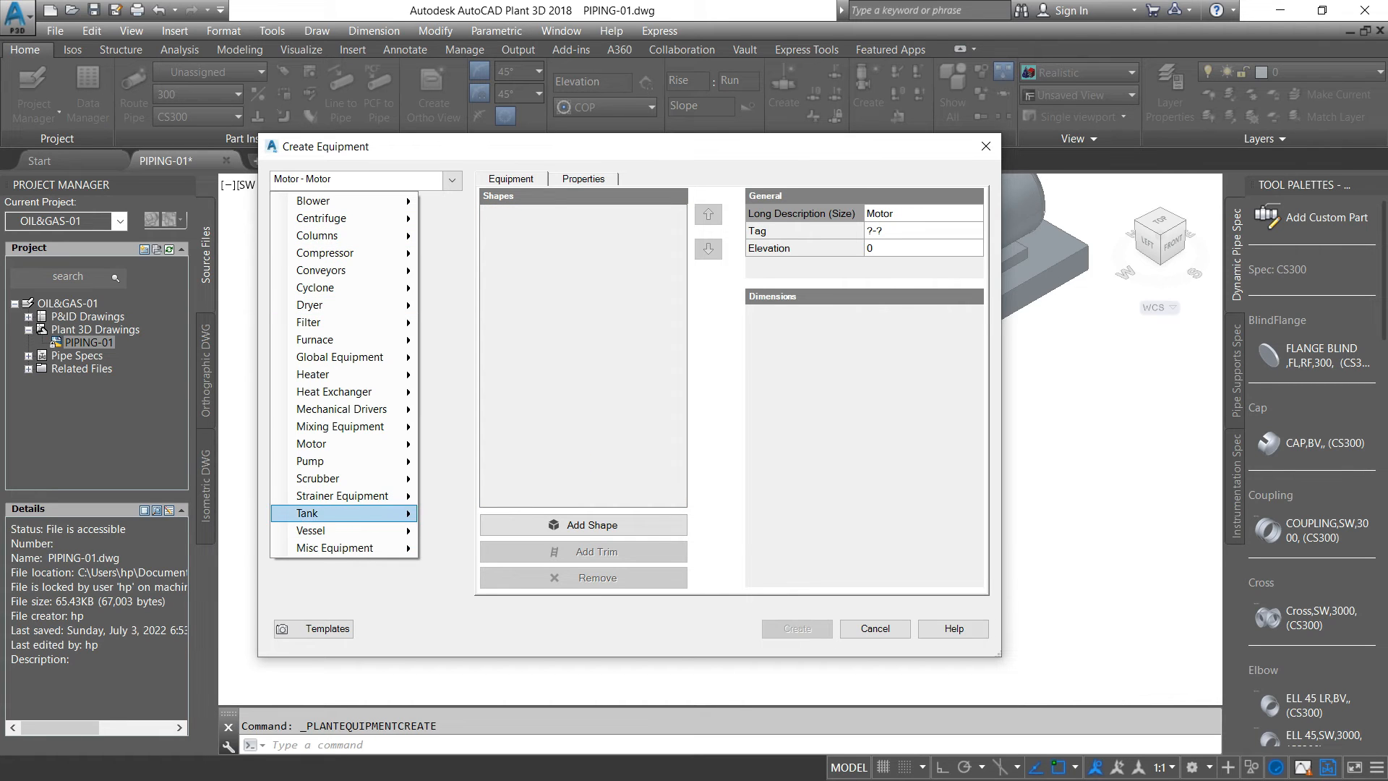
mouse_move(340, 531)
click(483, 551)
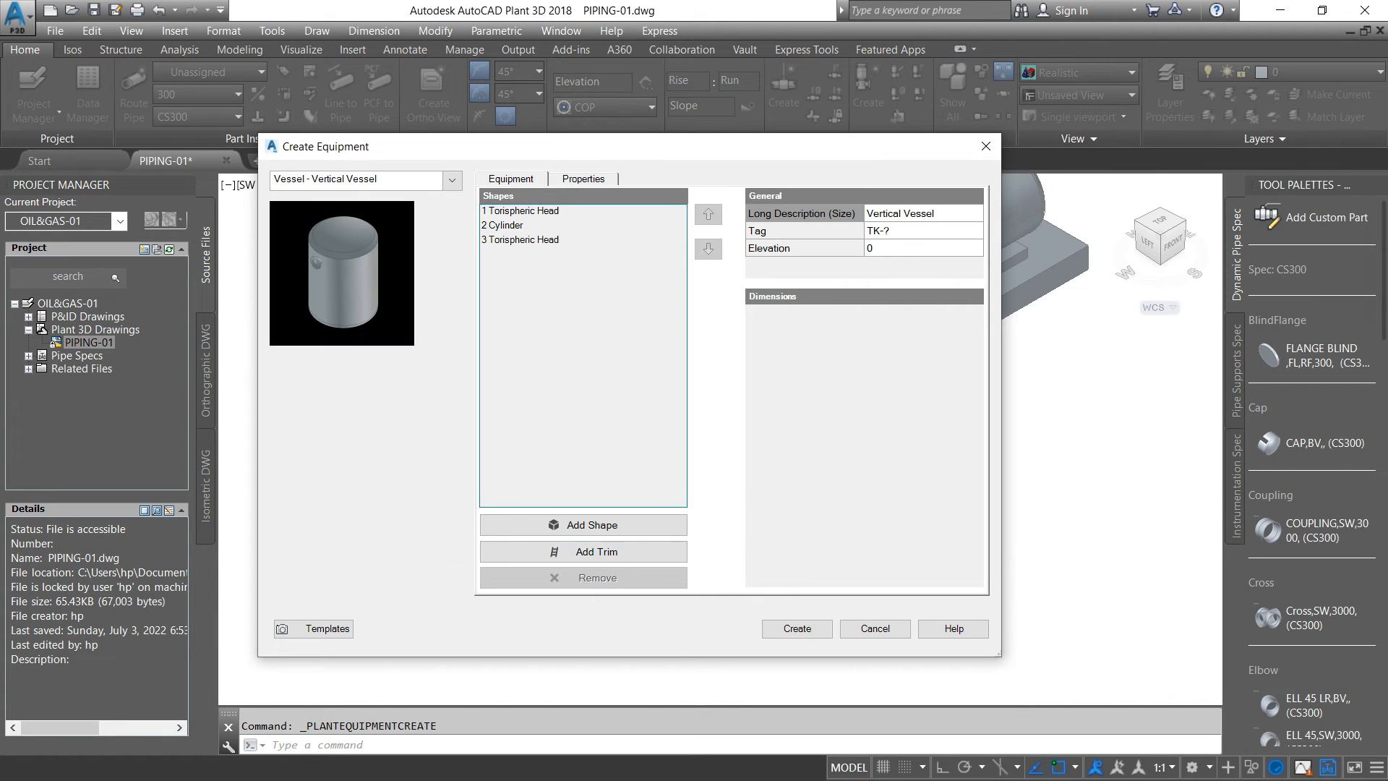
Review the vessel's cylinder and head dimensions, create it with the default sizes and place it beside the centrifugal pump
click(501, 225)
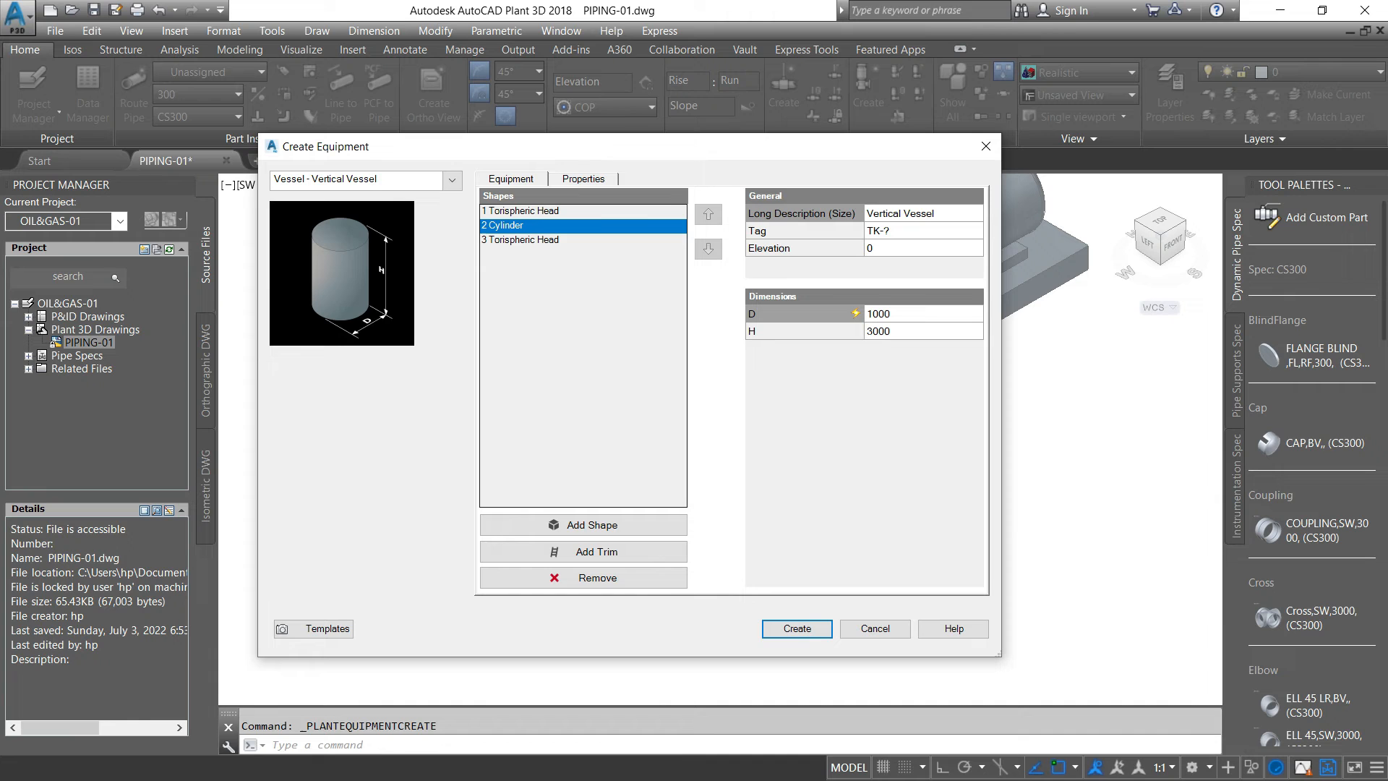
click(523, 211)
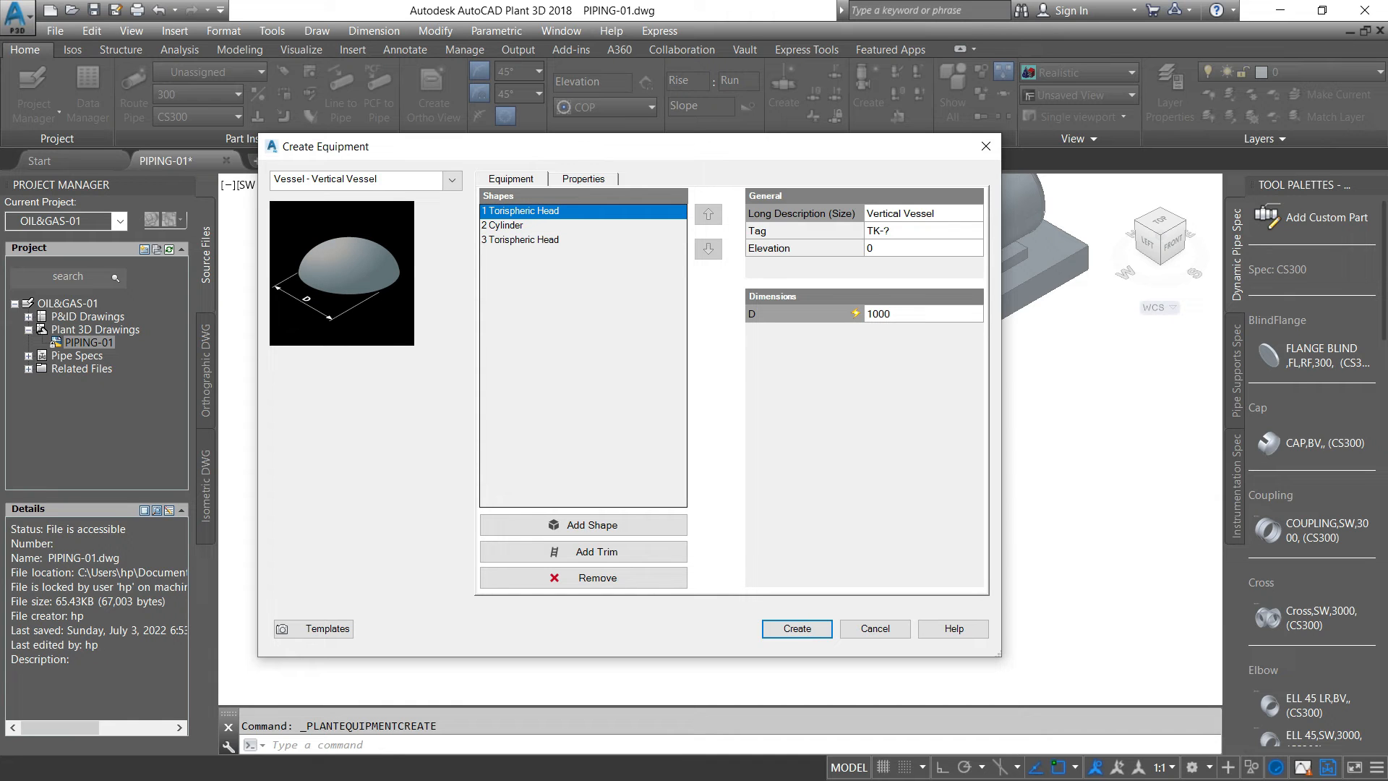
click(501, 225)
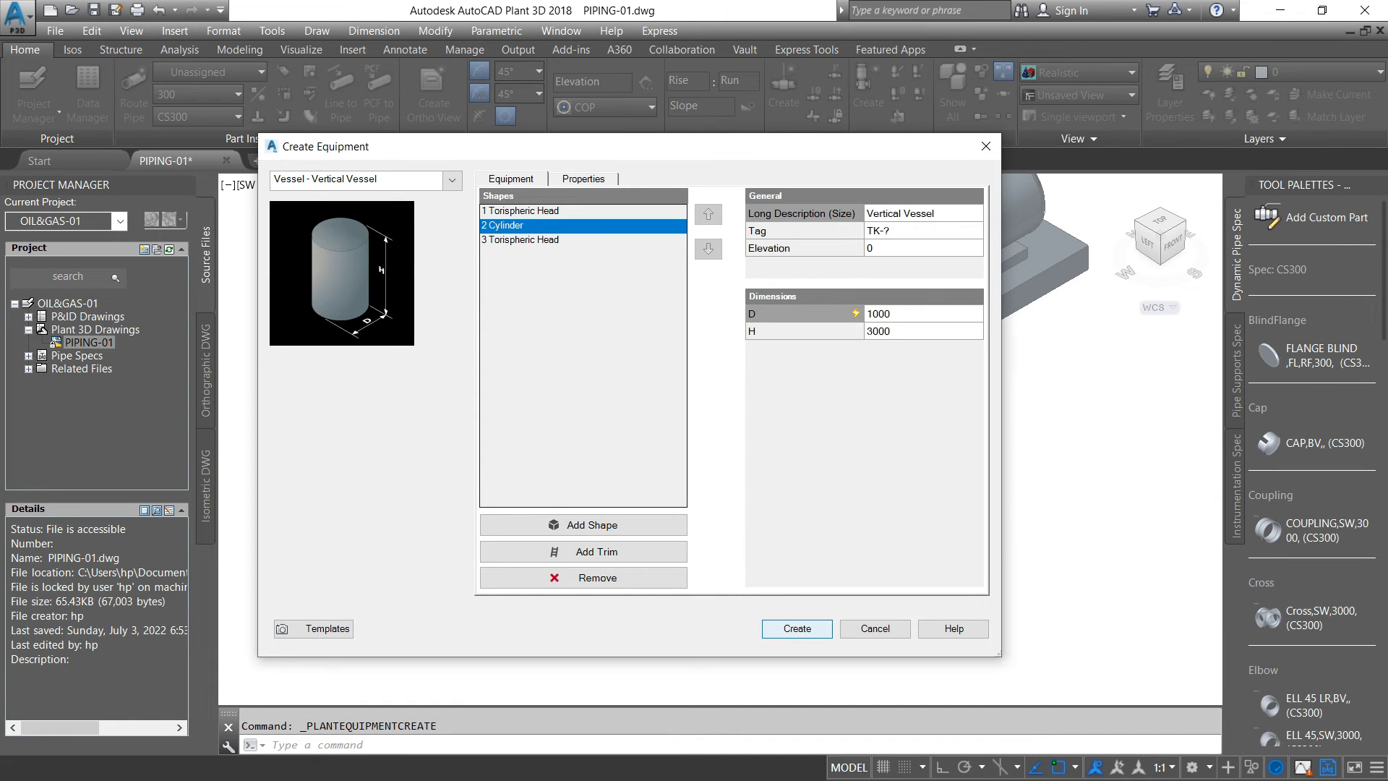
click(797, 629)
scroll(620, 574, down, 5)
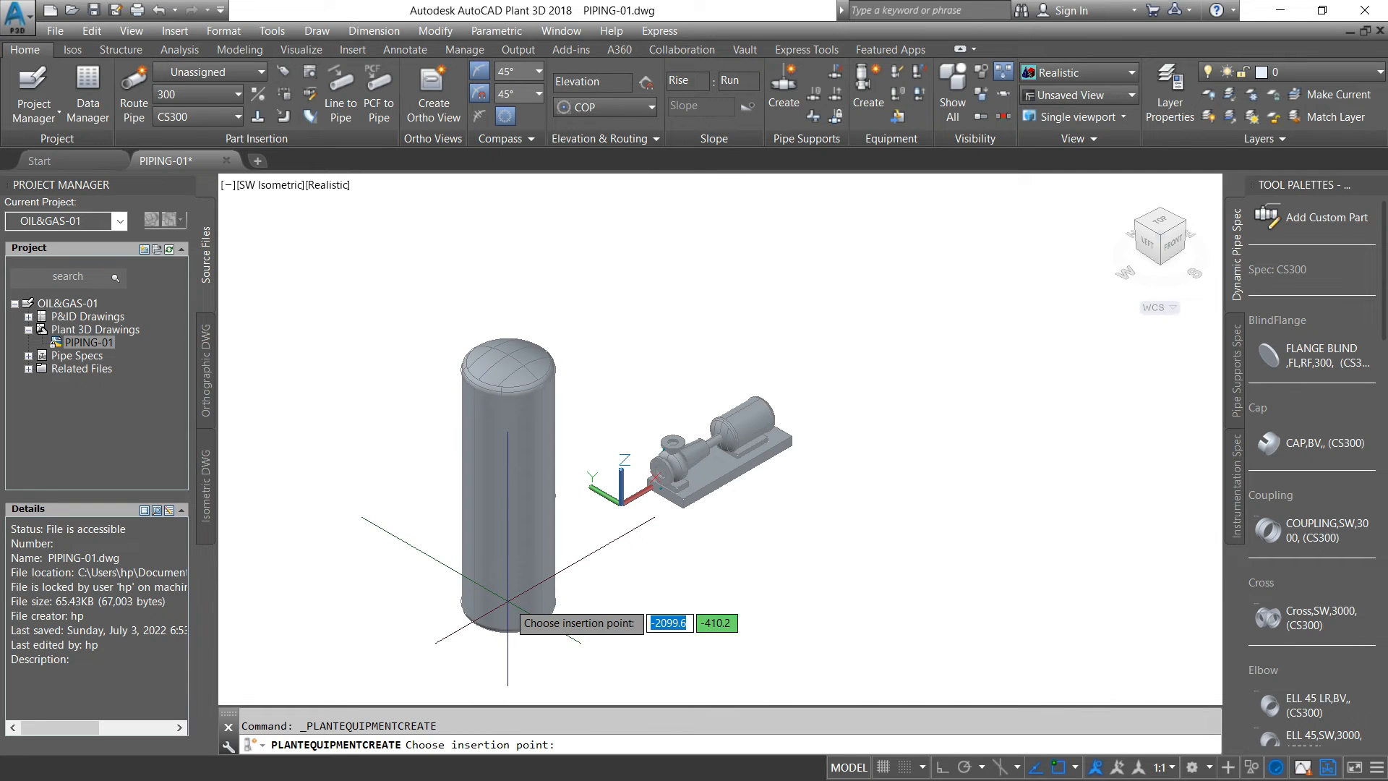
click(507, 600)
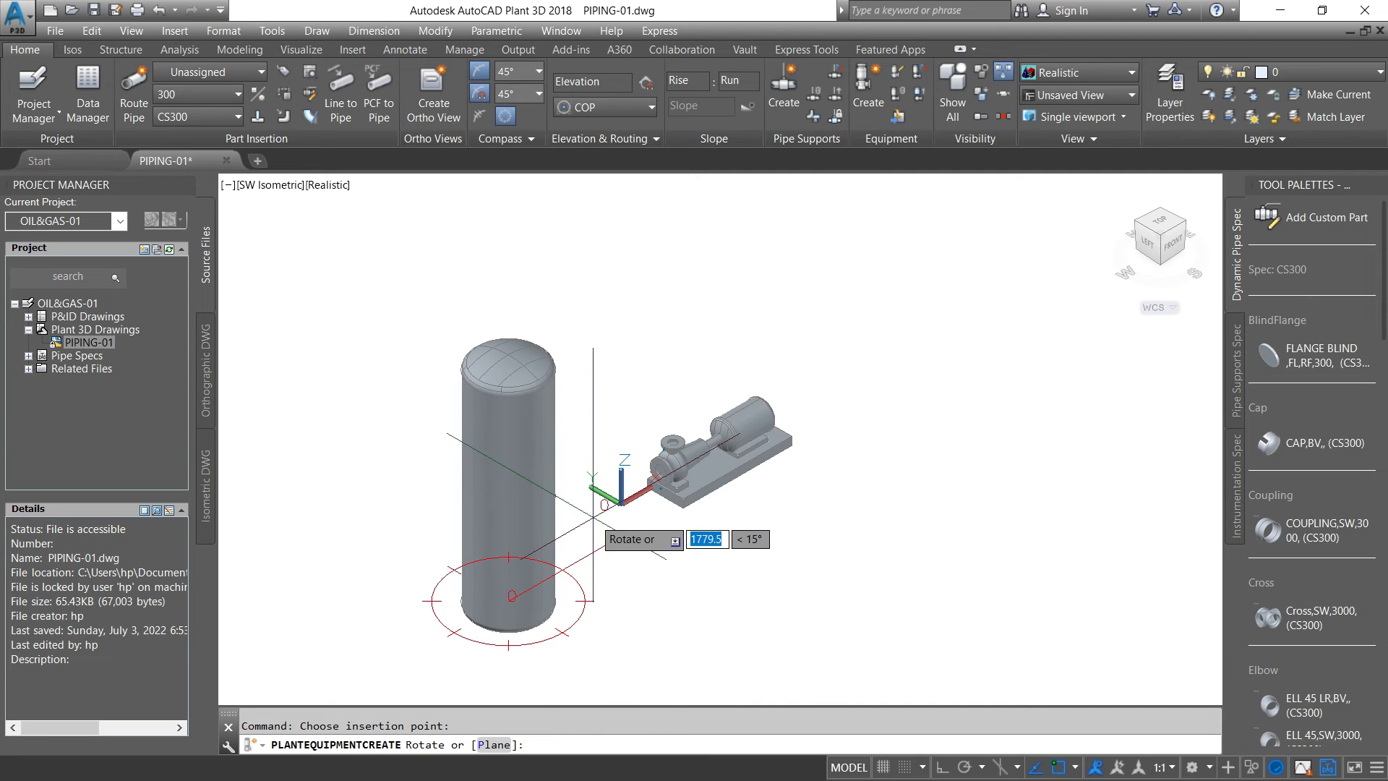
click(634, 528)
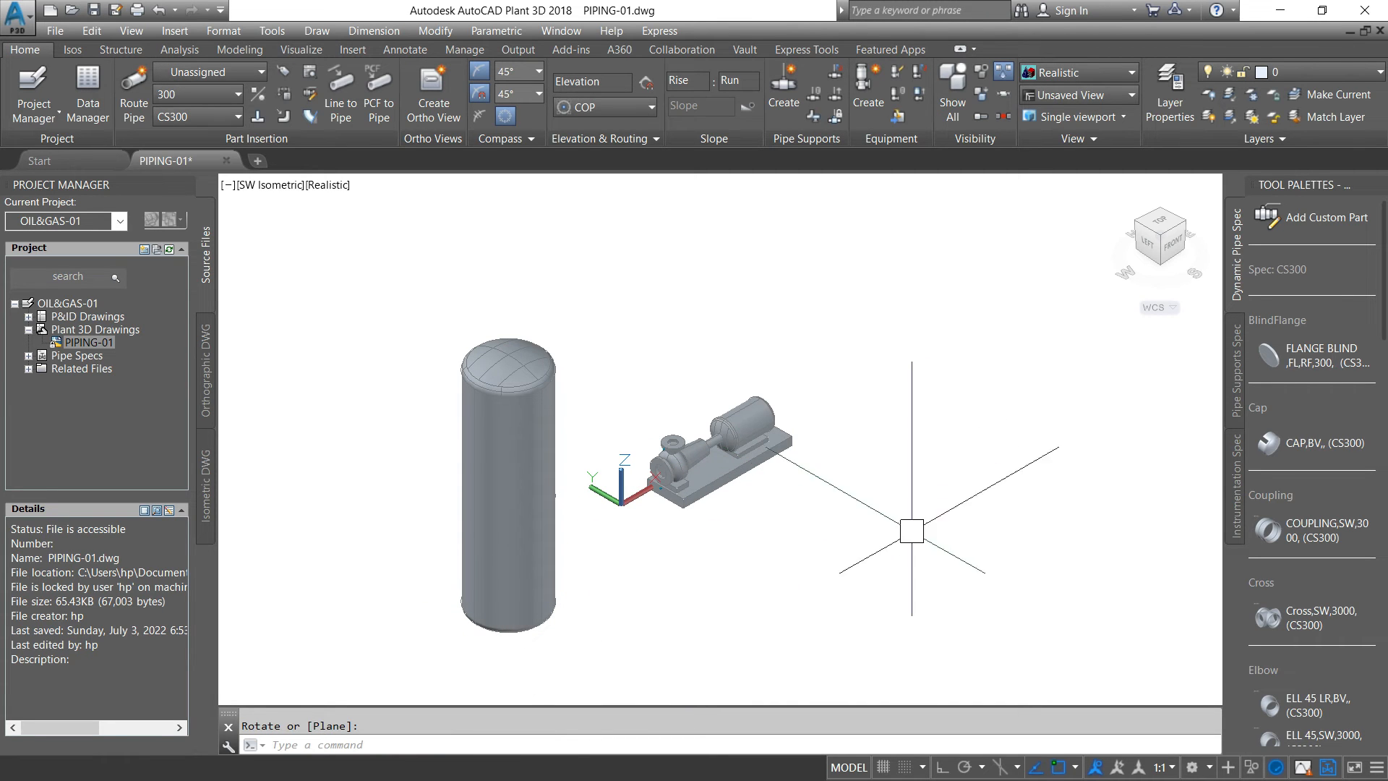
scroll(615, 466, up, 3)
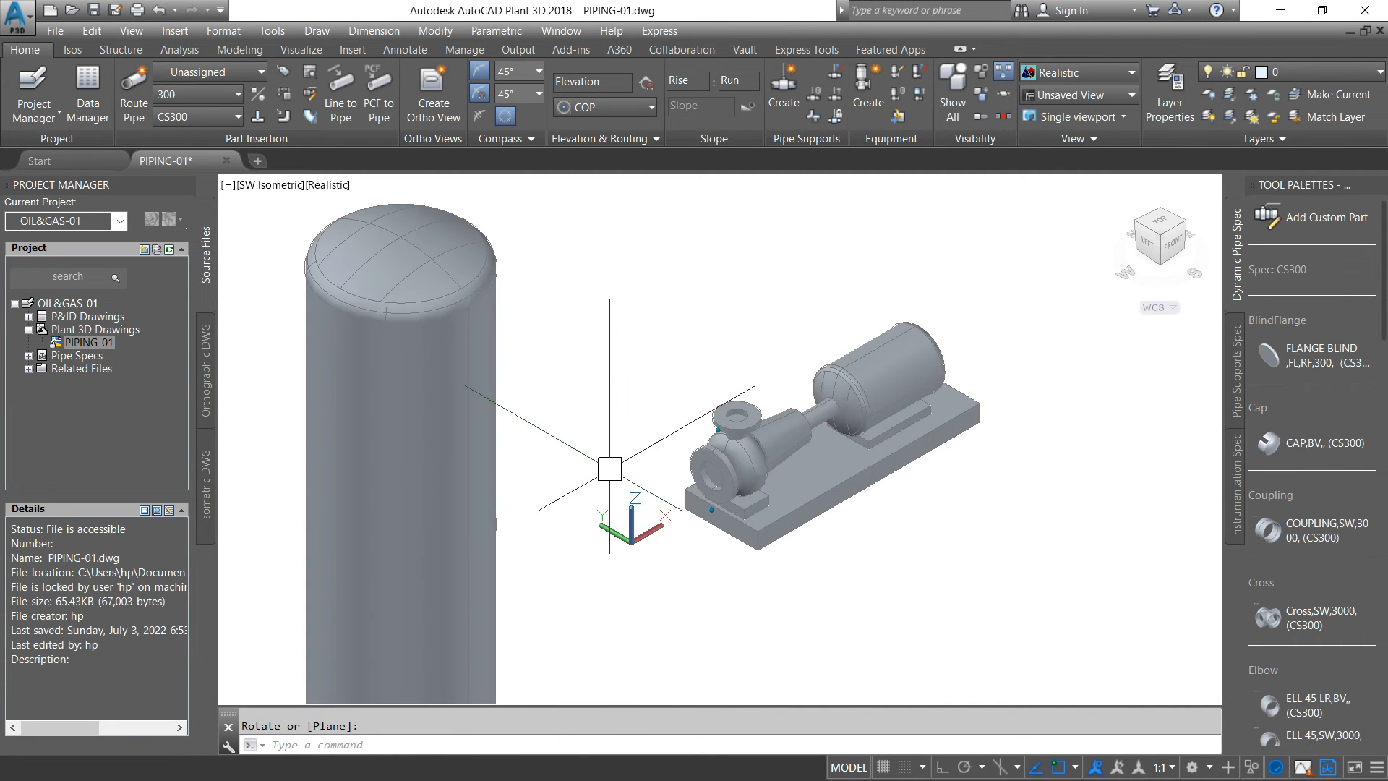
scroll(713, 418, down, 3)
scroll(873, 388, up, 2)
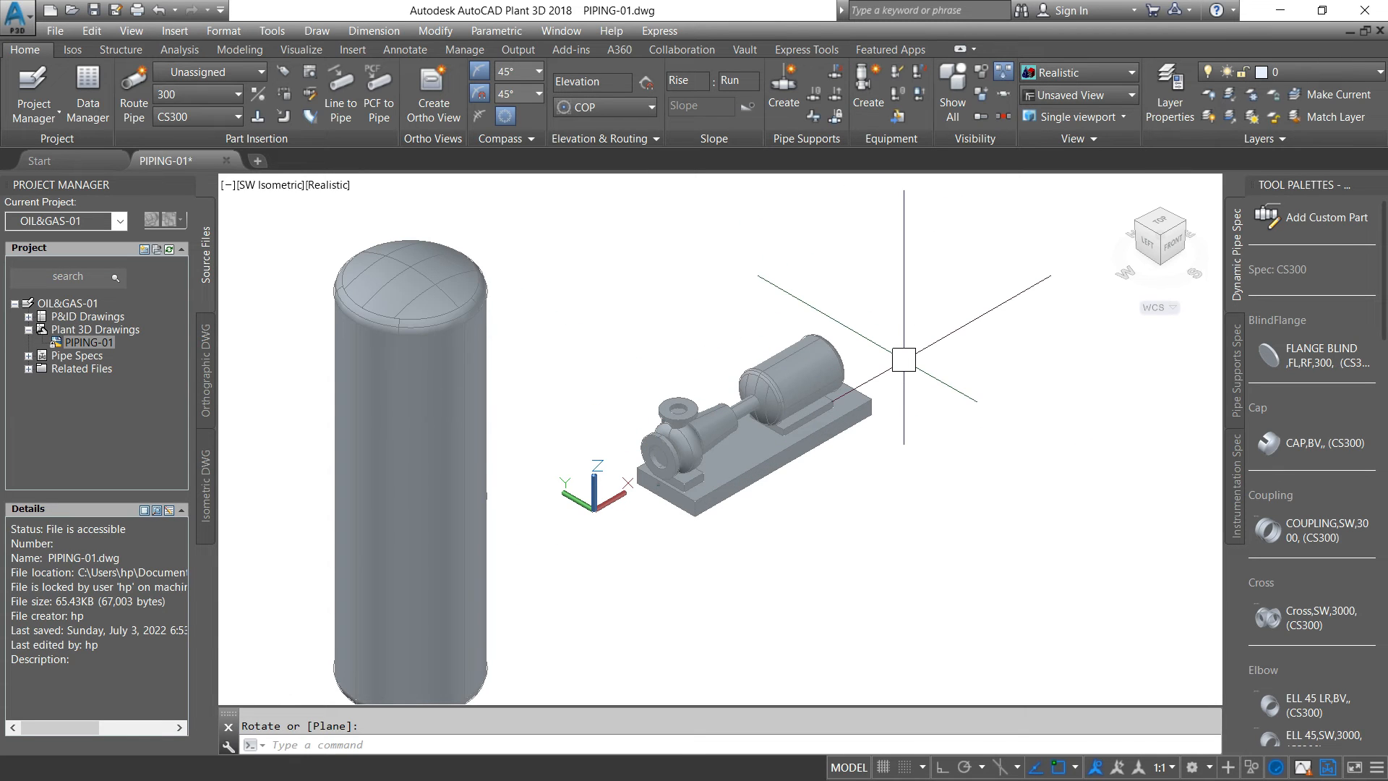
scroll(767, 429, down, 2)
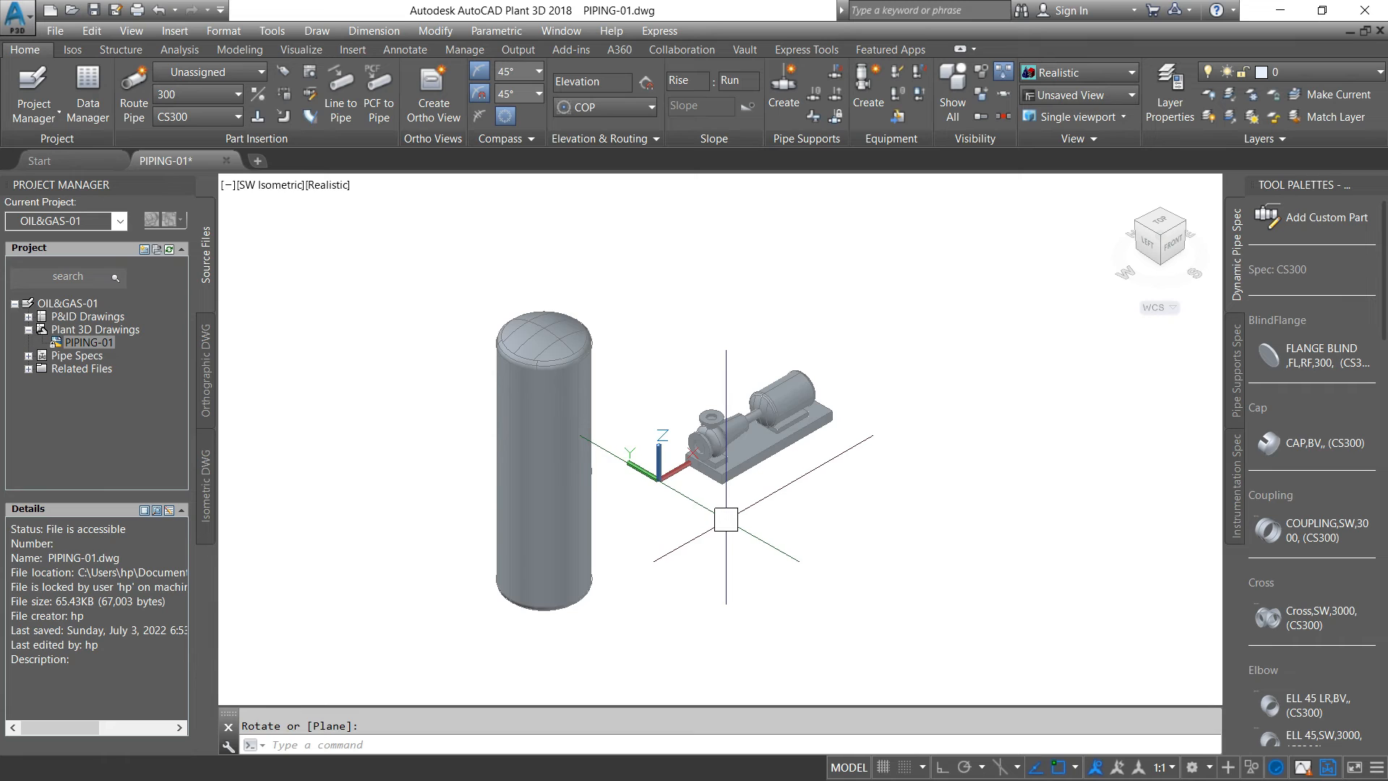
scroll(717, 463, up, 2)
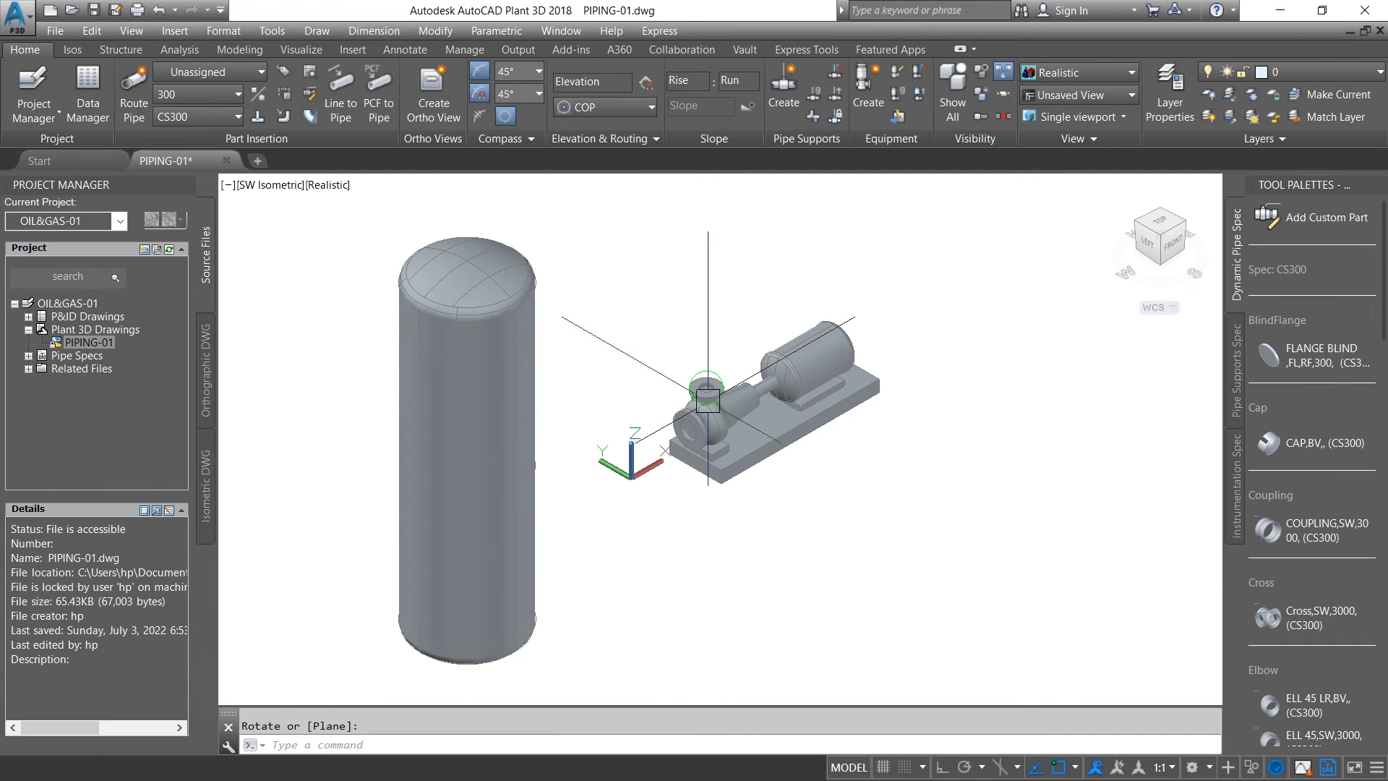
scroll(708, 400, up, 1)
scroll(725, 420, down, 2)
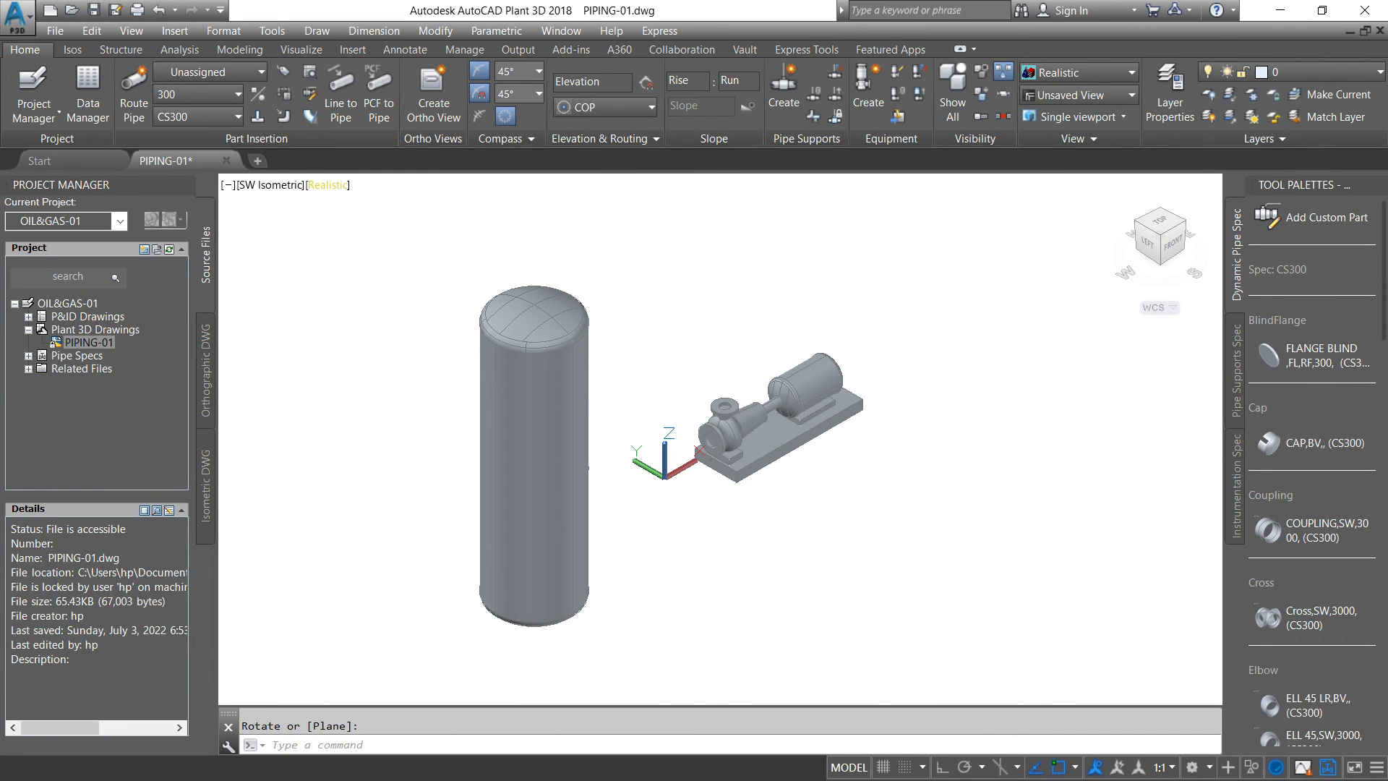
Switch the viewport's visual style to Shaded
click(327, 185)
click(405, 293)
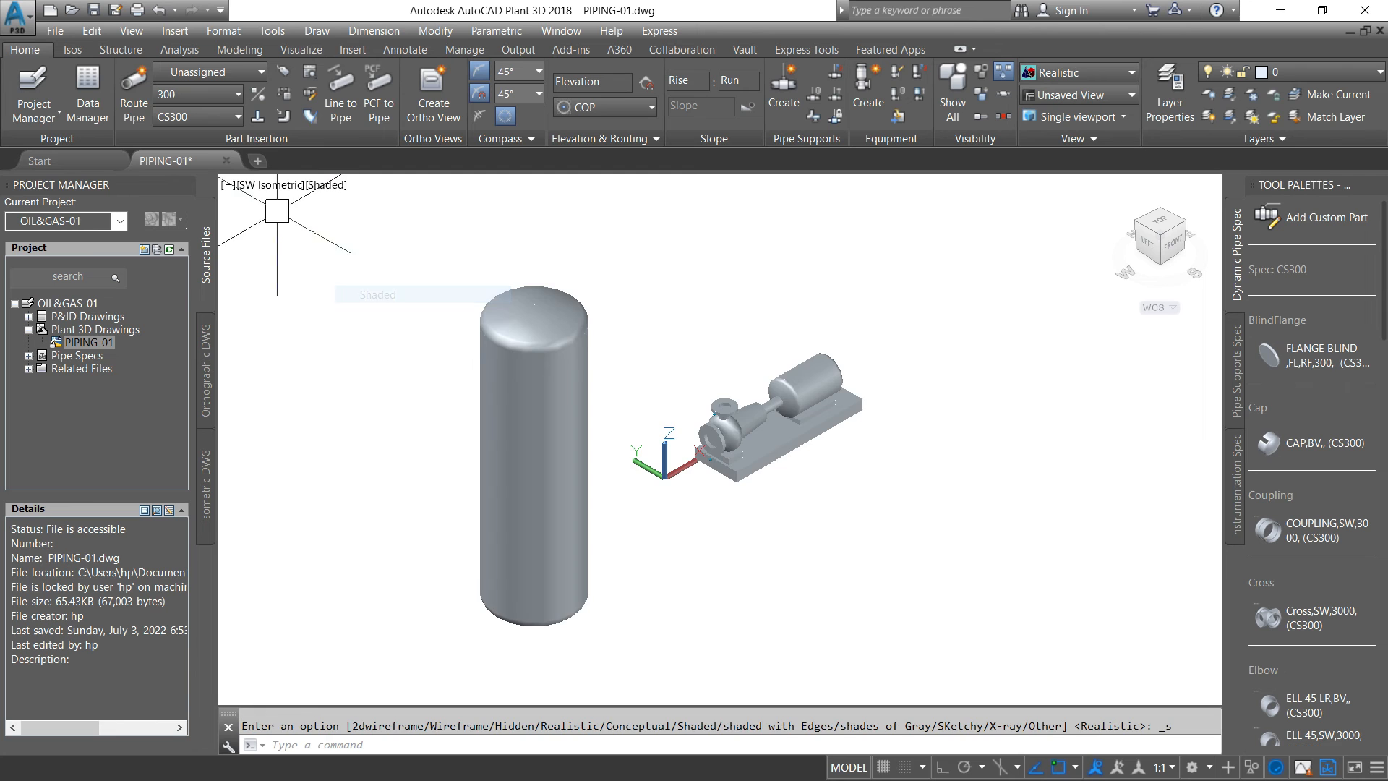
scroll(733, 403, up, 3)
scroll(735, 403, down, 3)
scroll(744, 409, up, 2)
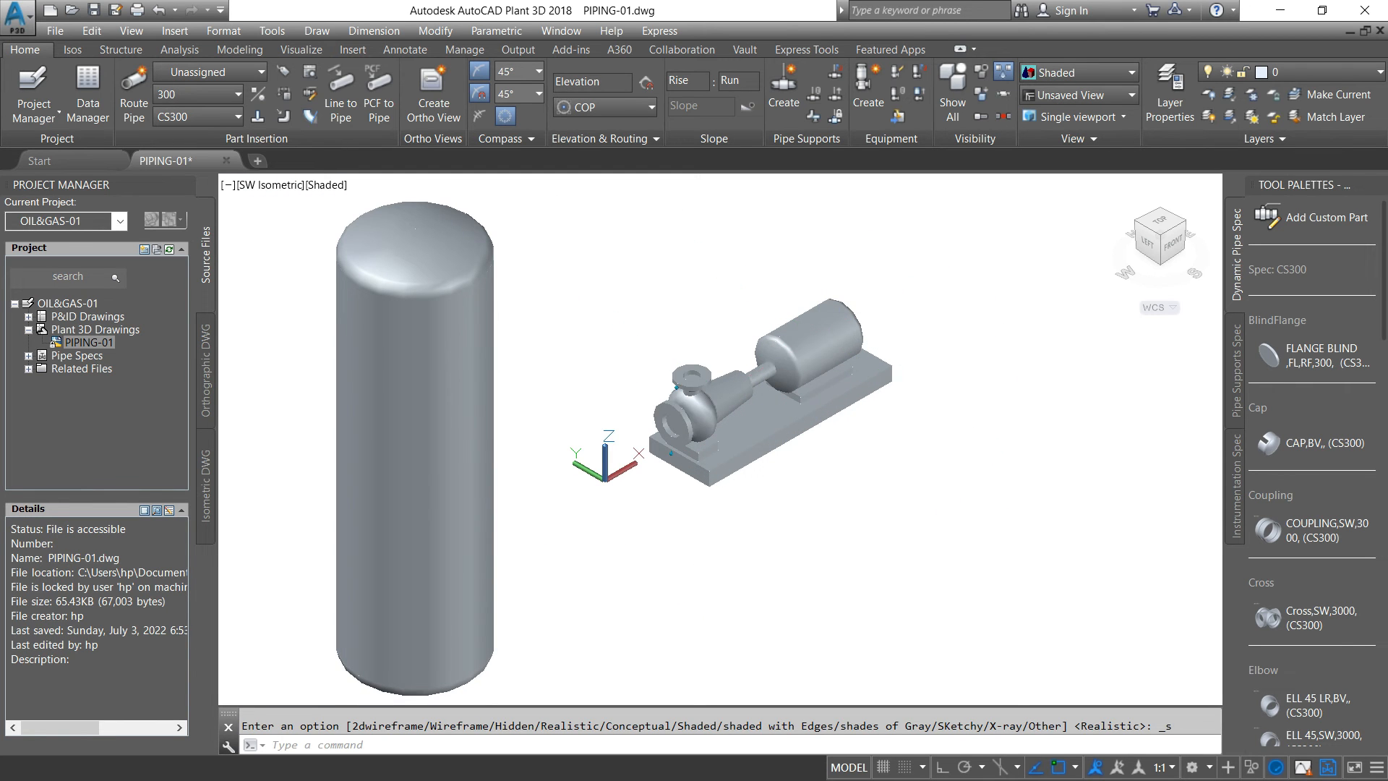
Set the centrifugal pump's color to index color 62 in its properties, and clear the selection
click(820, 335)
right_click(819, 335)
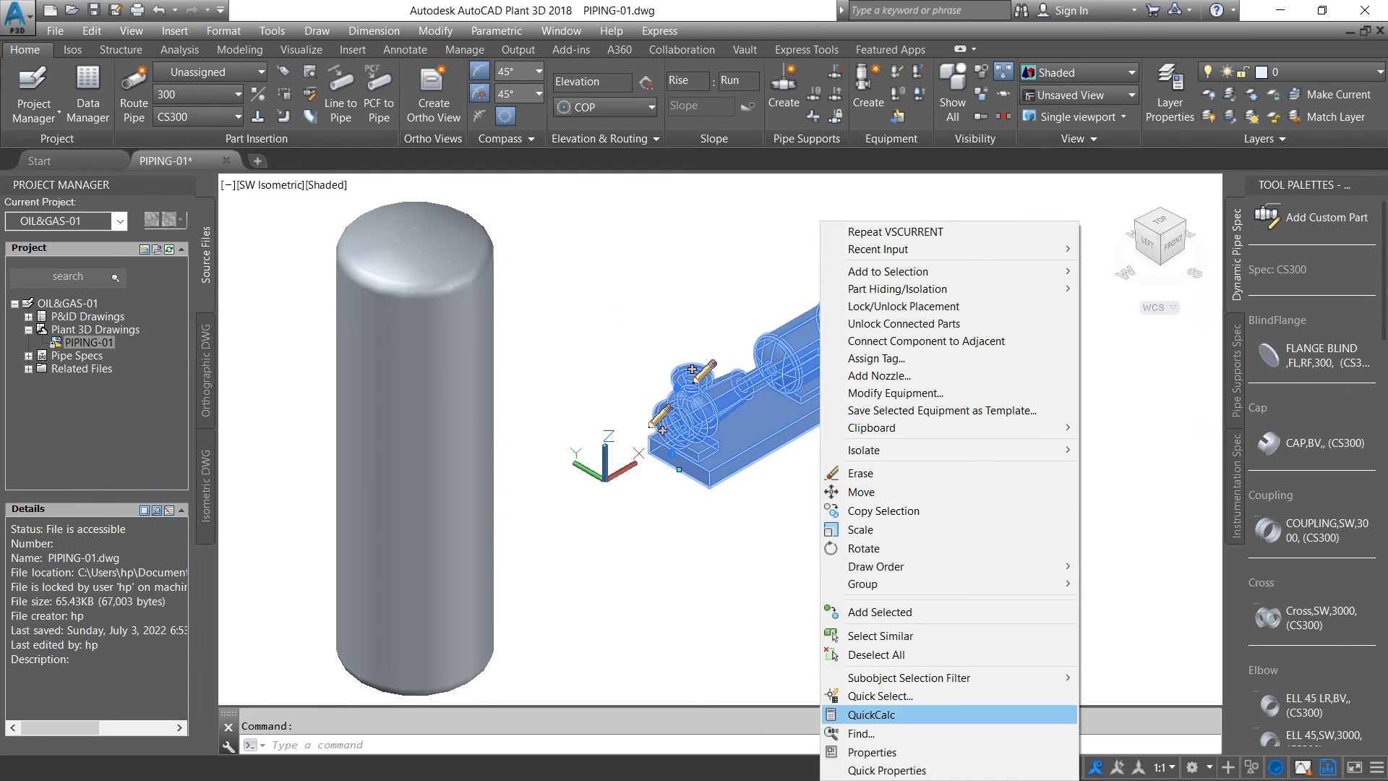
click(857, 751)
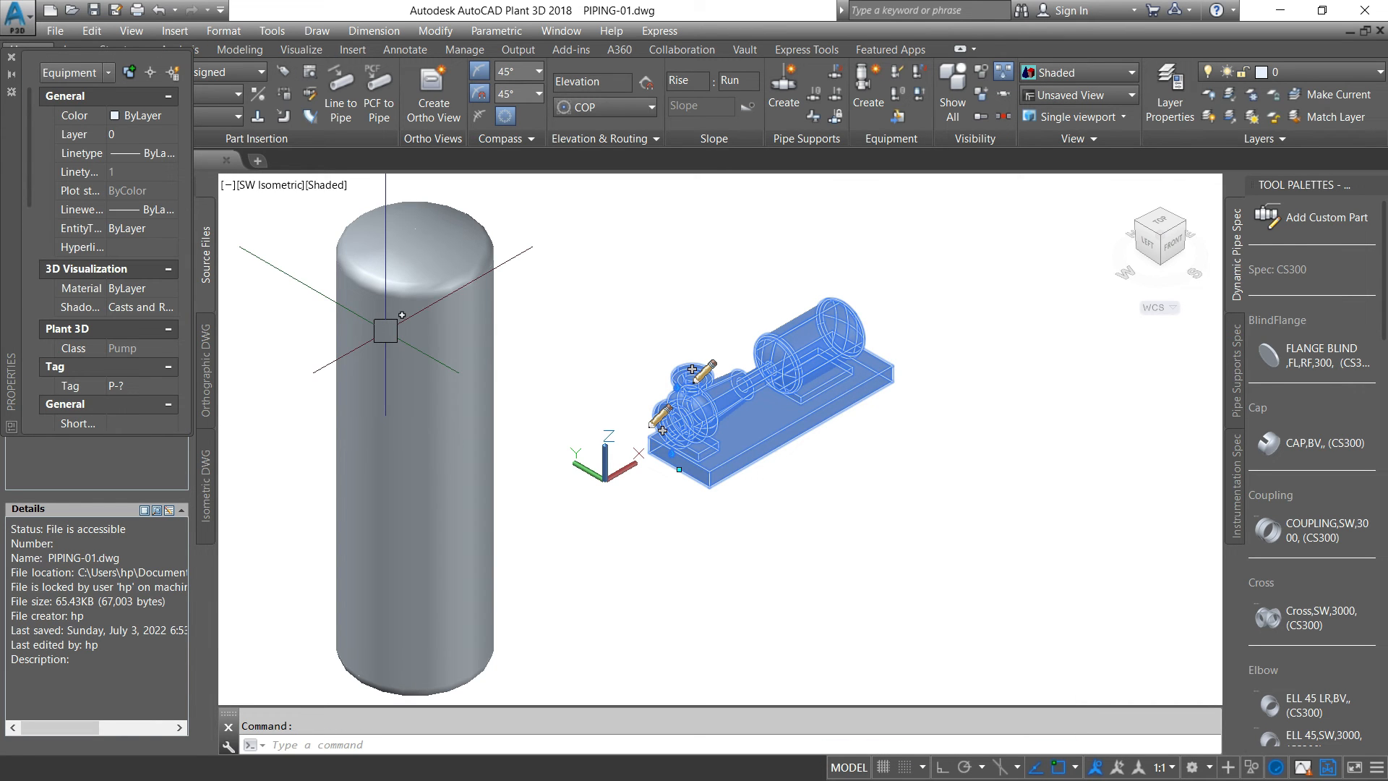
click(170, 115)
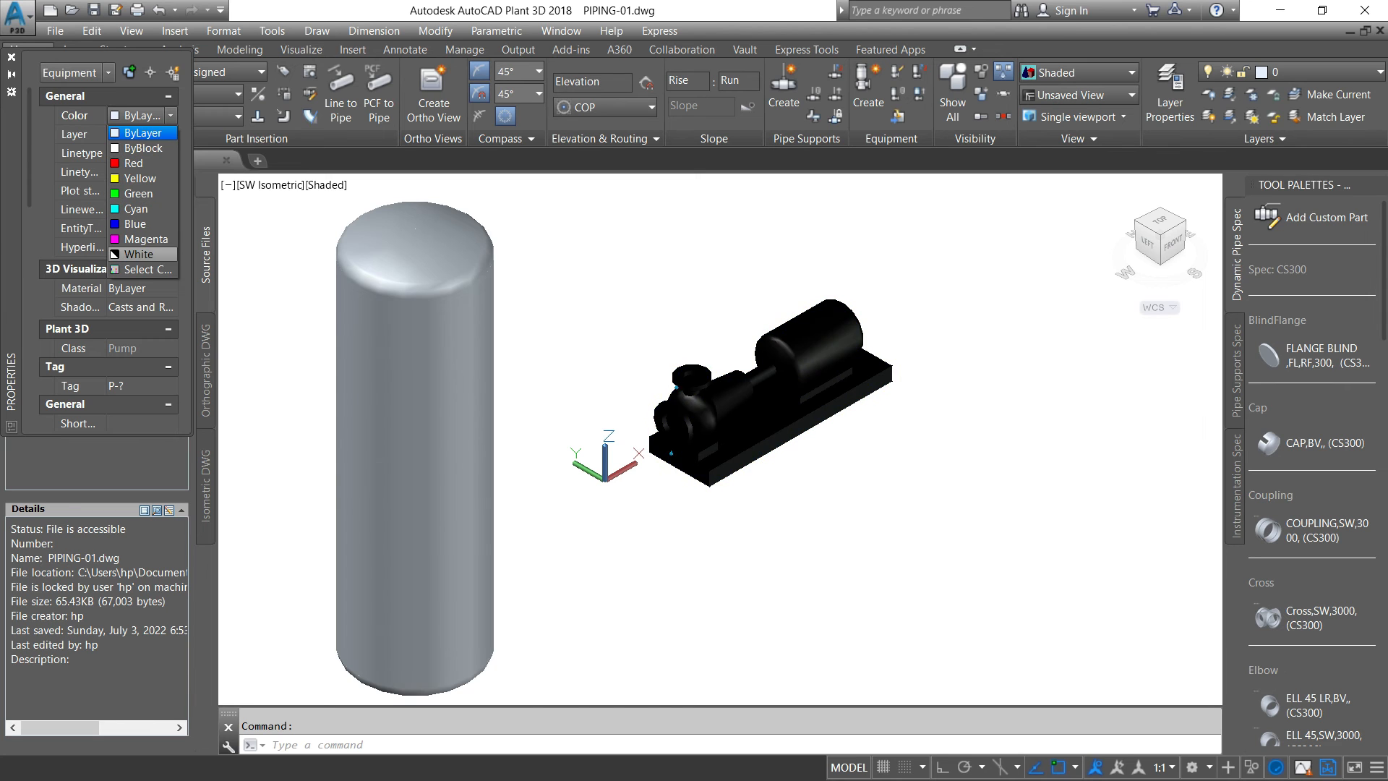
click(141, 269)
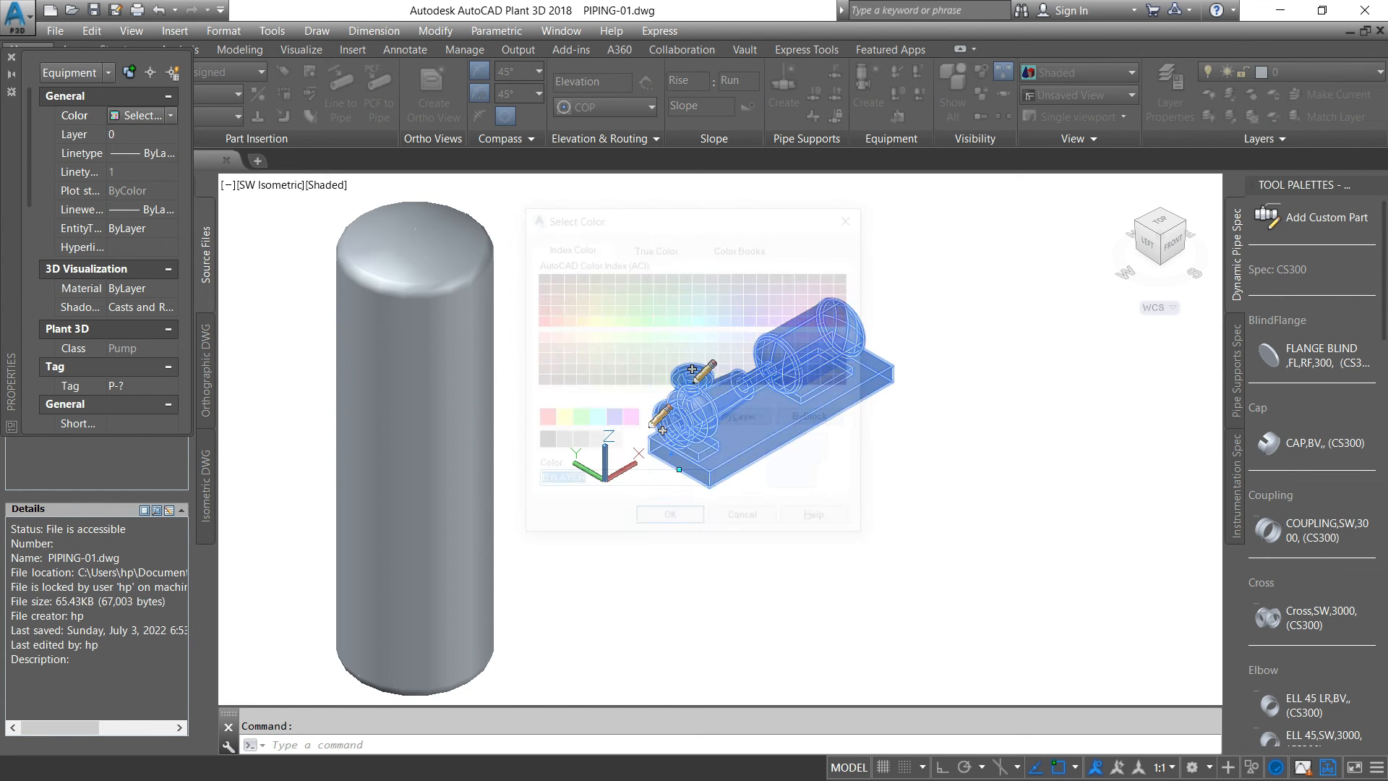
click(578, 308)
click(606, 308)
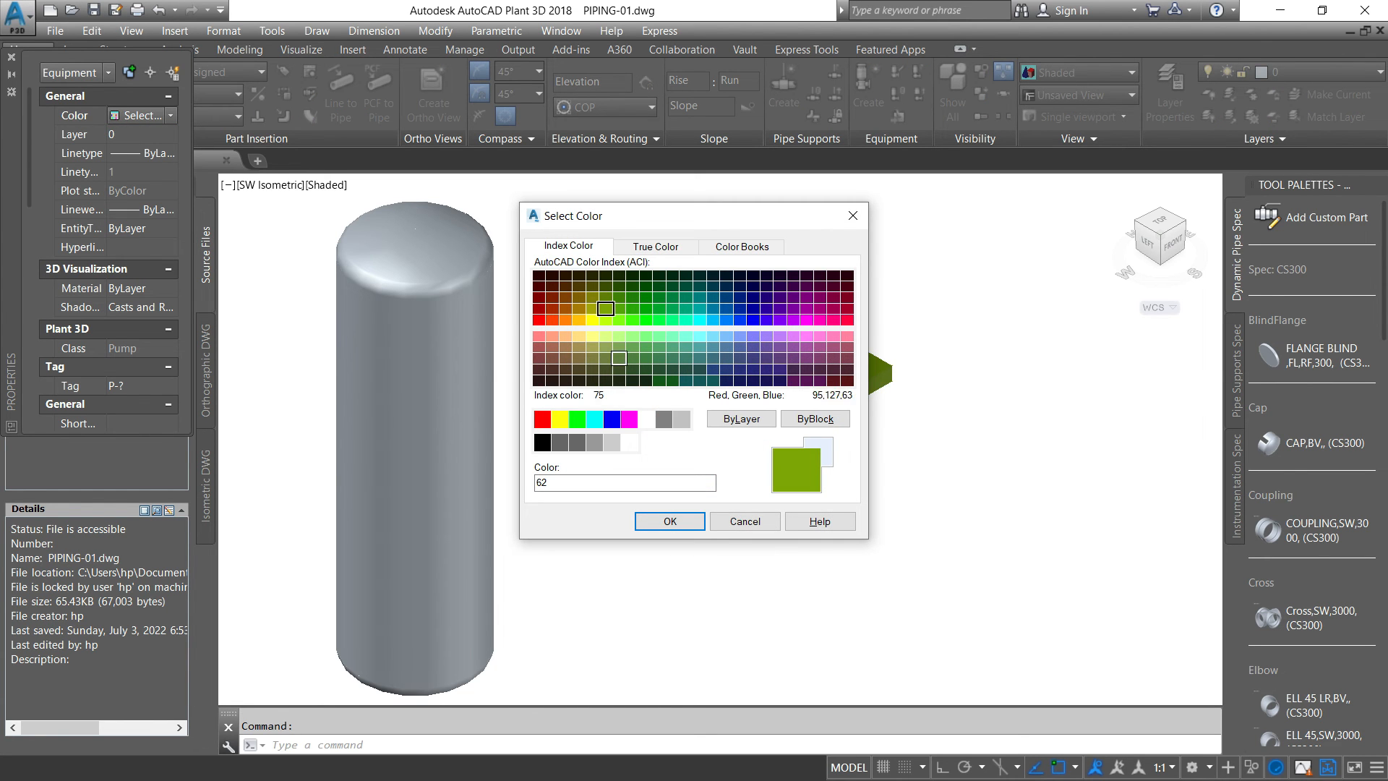
click(669, 520)
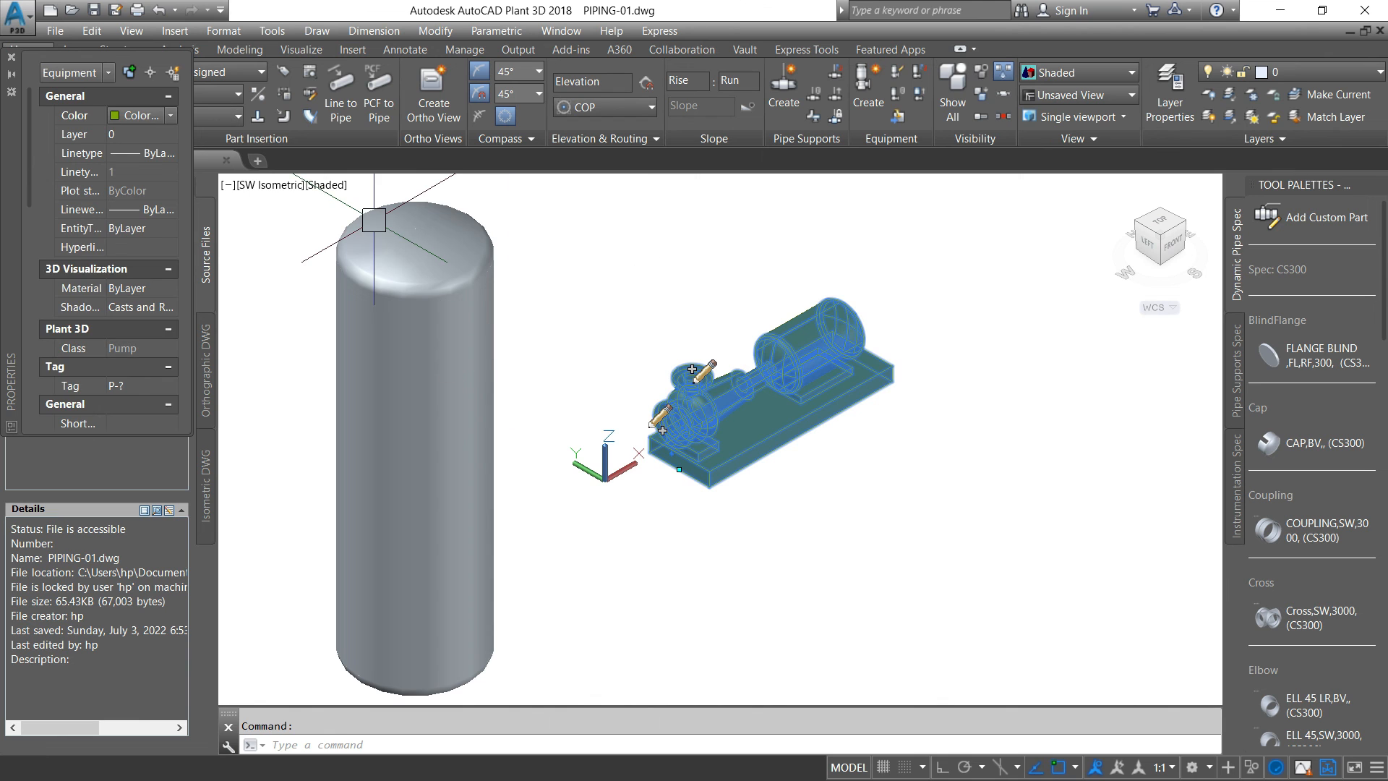
key(ctrl+1)
key(Escape)
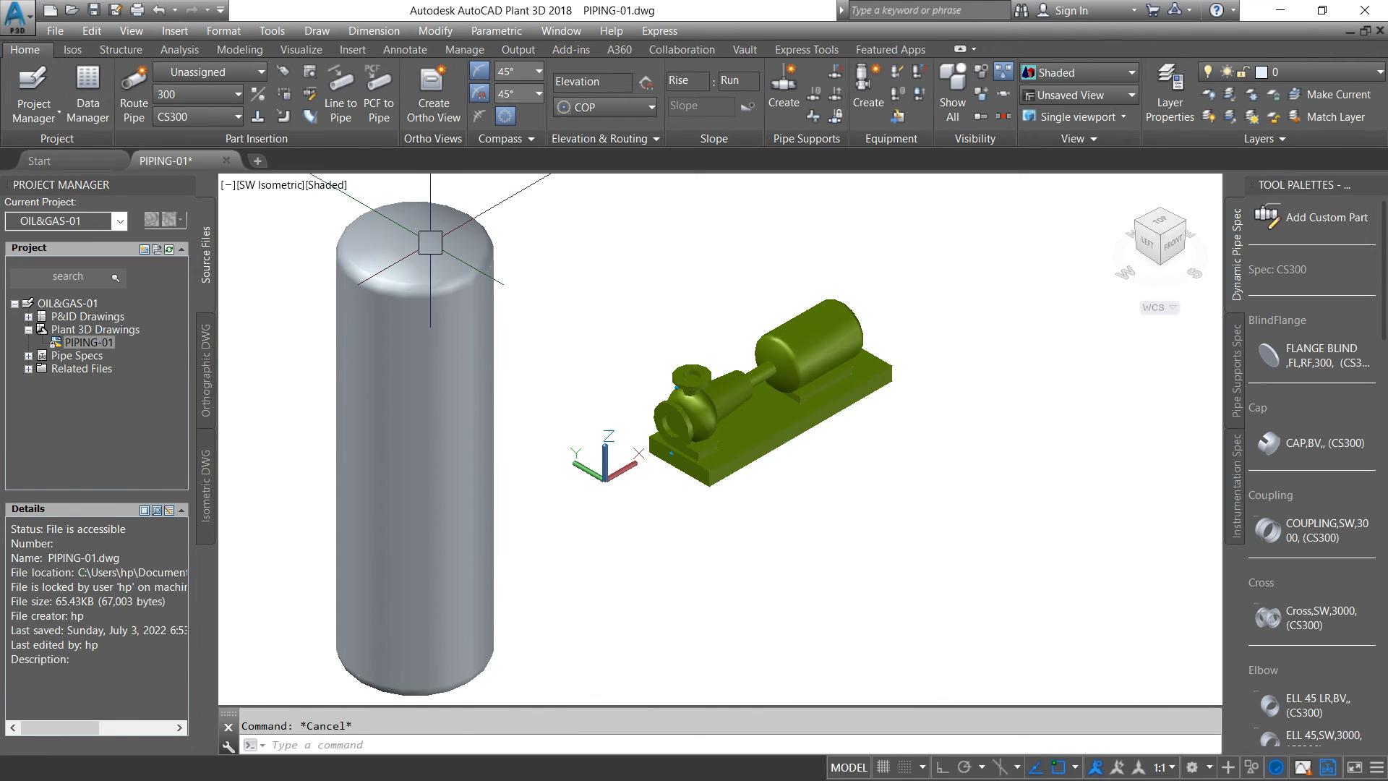
Set the vertical vessel's color to Red in its properties, and clear the selection
scroll(629, 611, up, 2)
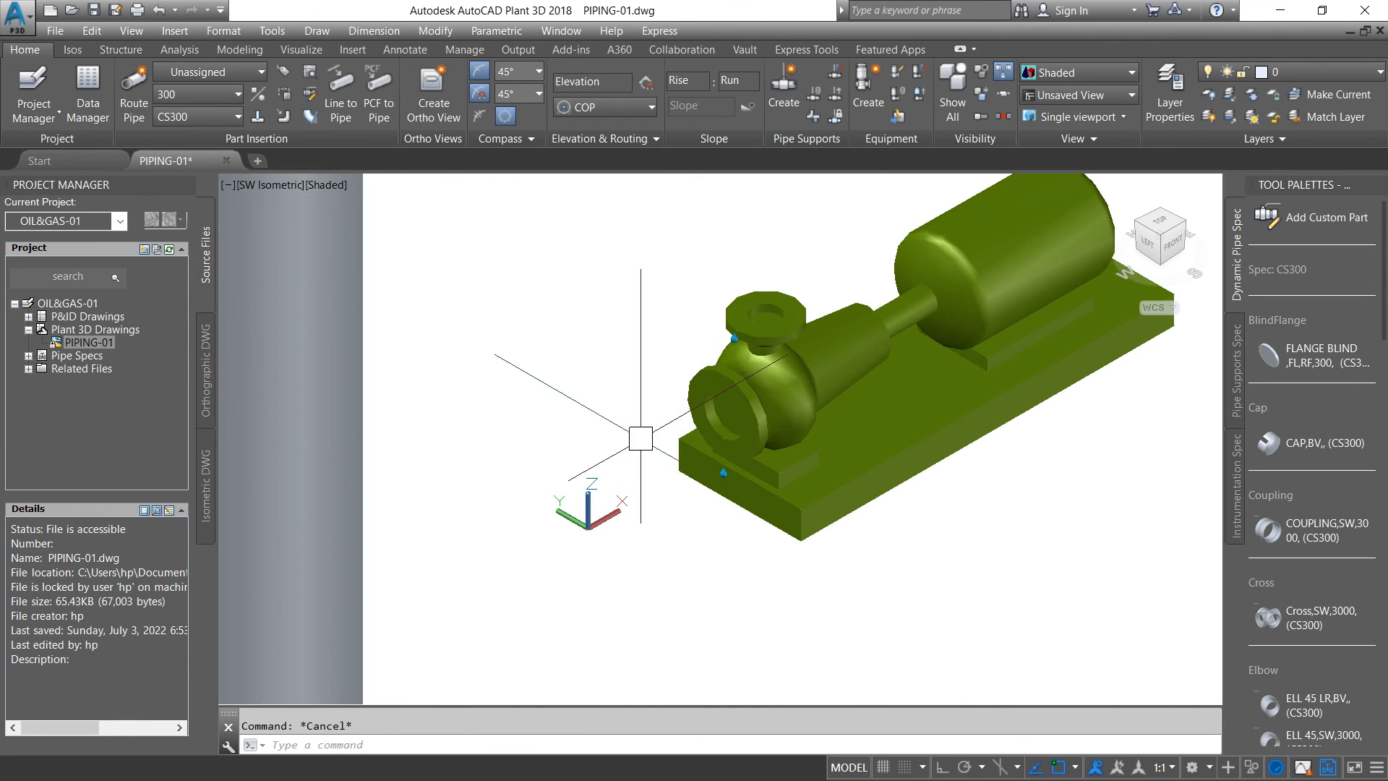
scroll(651, 543, down, 3)
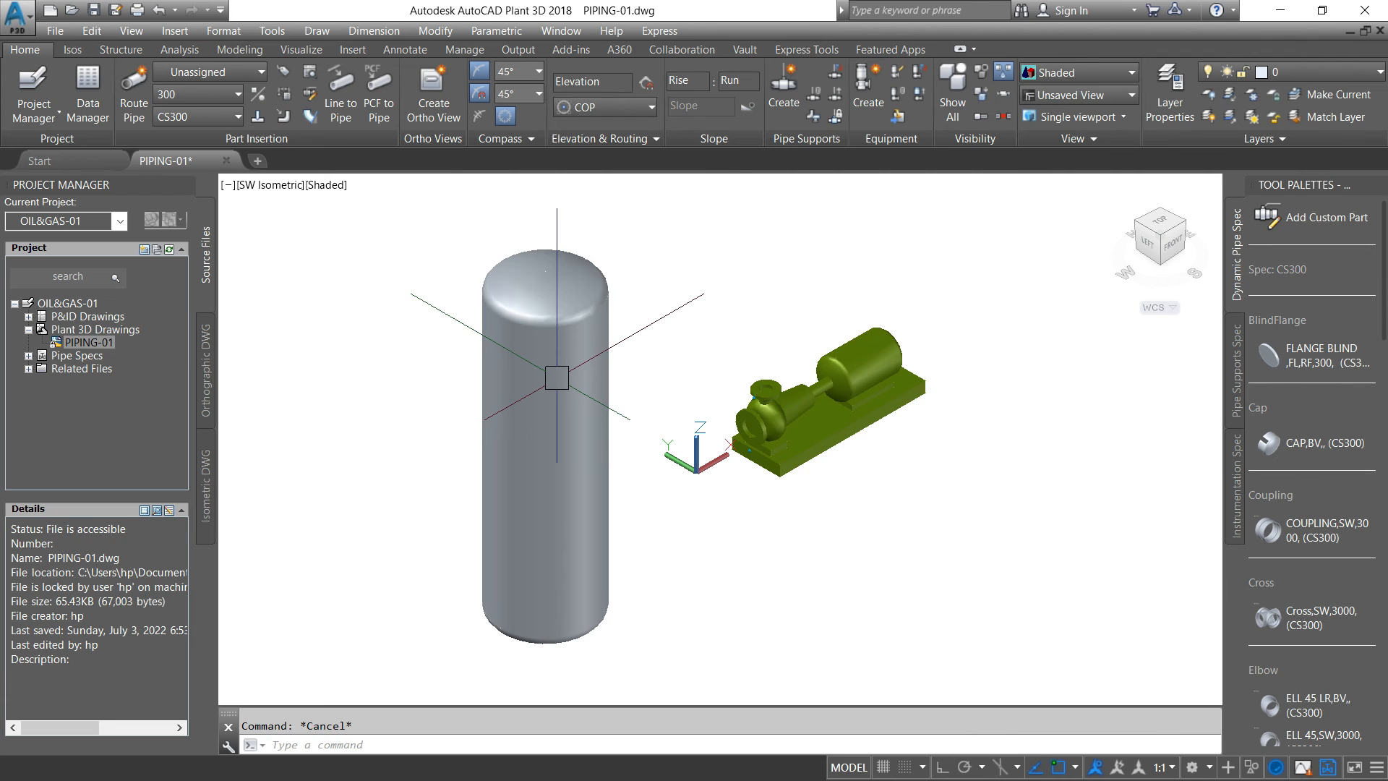
click(556, 378)
right_click(557, 378)
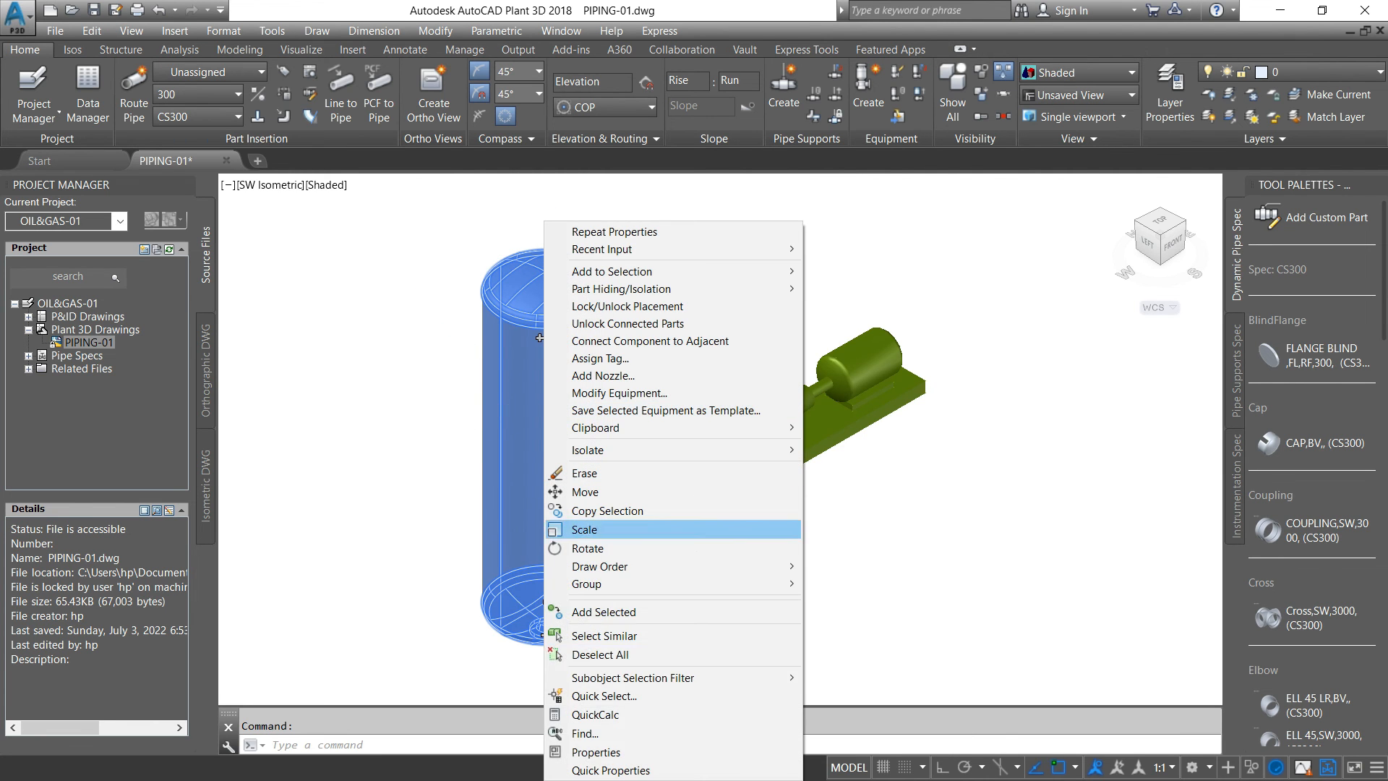
click(594, 750)
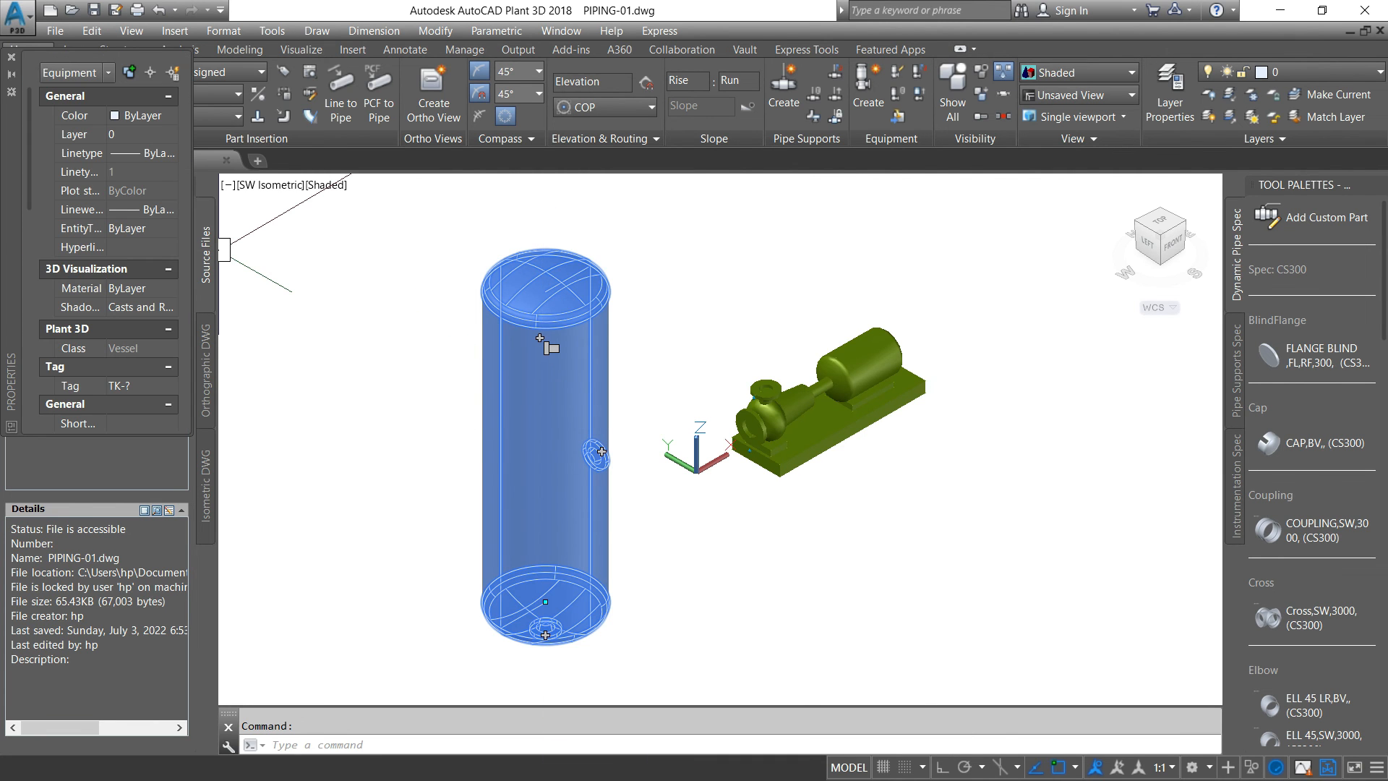
click(133, 115)
click(170, 115)
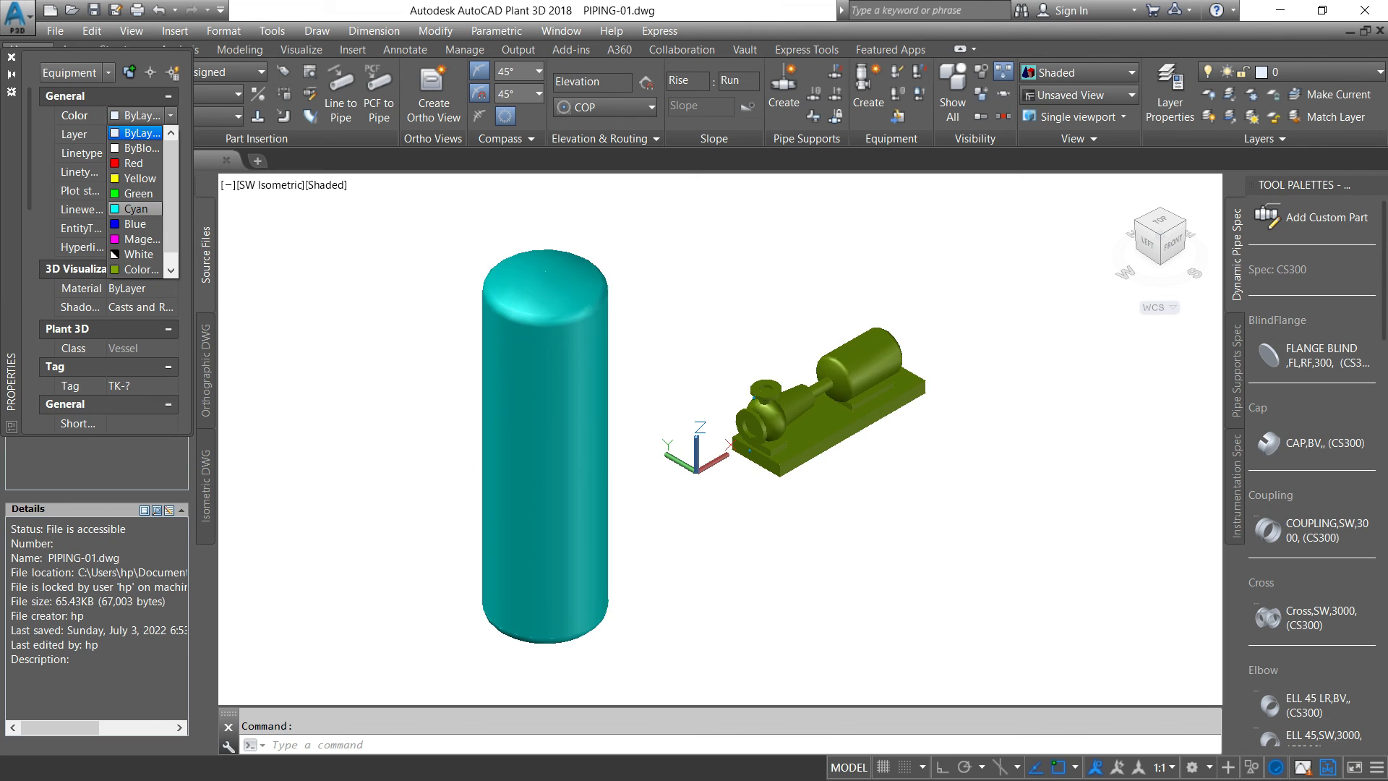
click(134, 162)
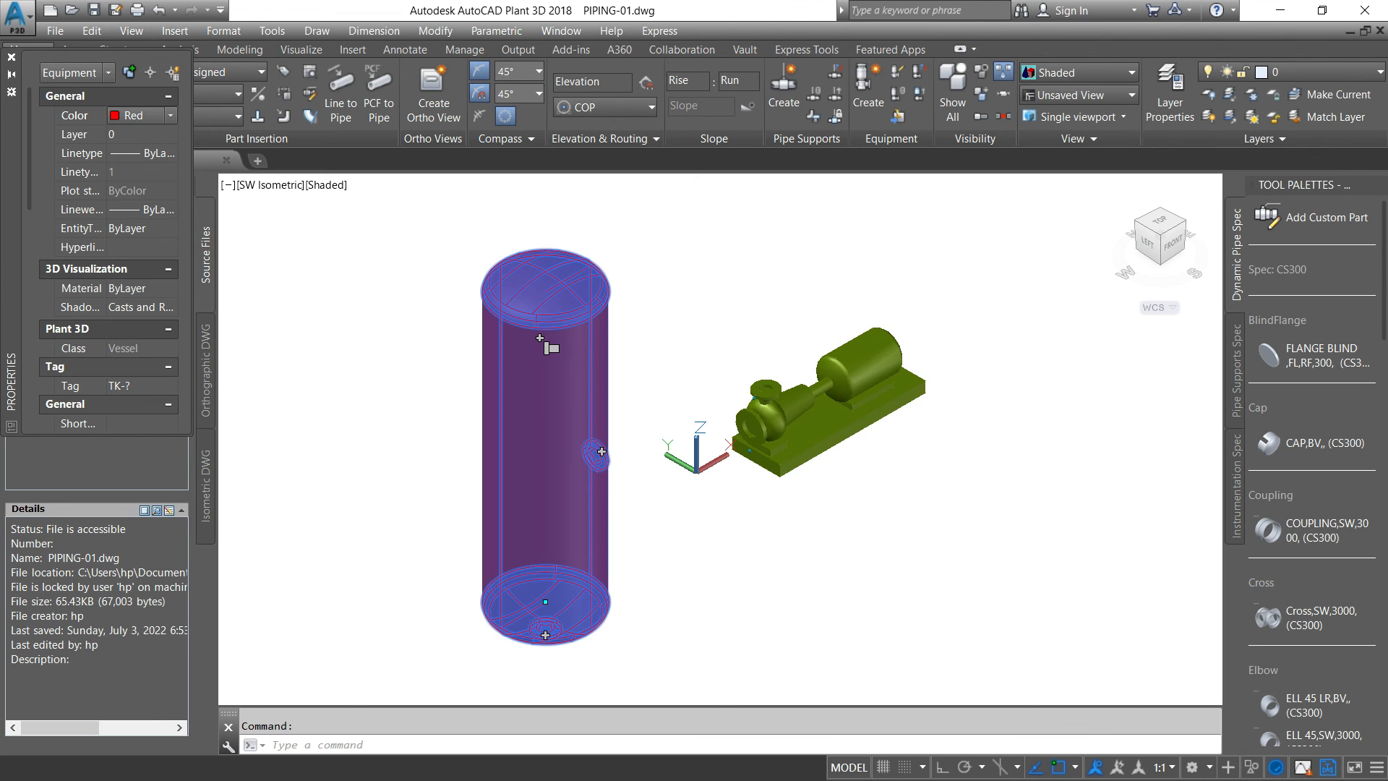
key(Escape)
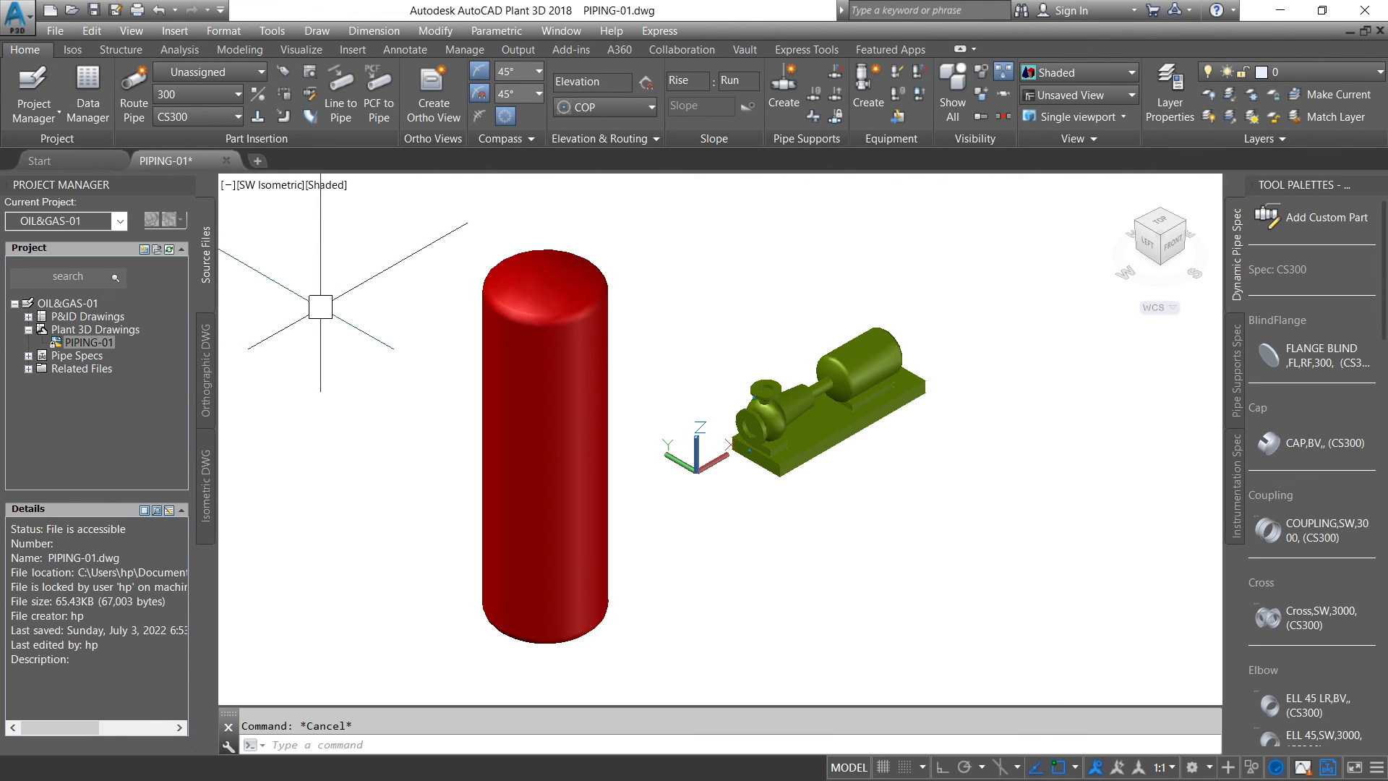